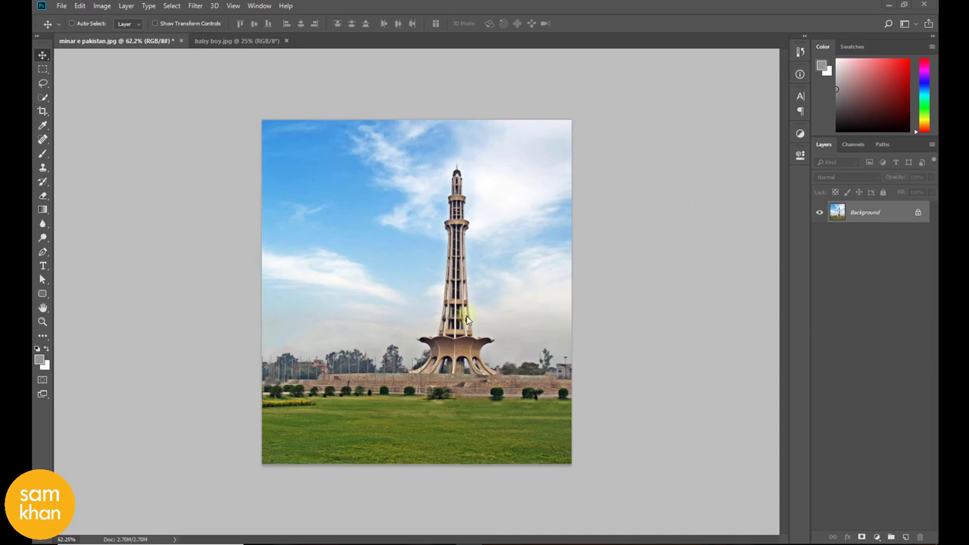
# Convert the Minar-e-Pakistan photo's locked Background into an ordinary Layer 0
pyautogui.hotkey('ctrl', '-')
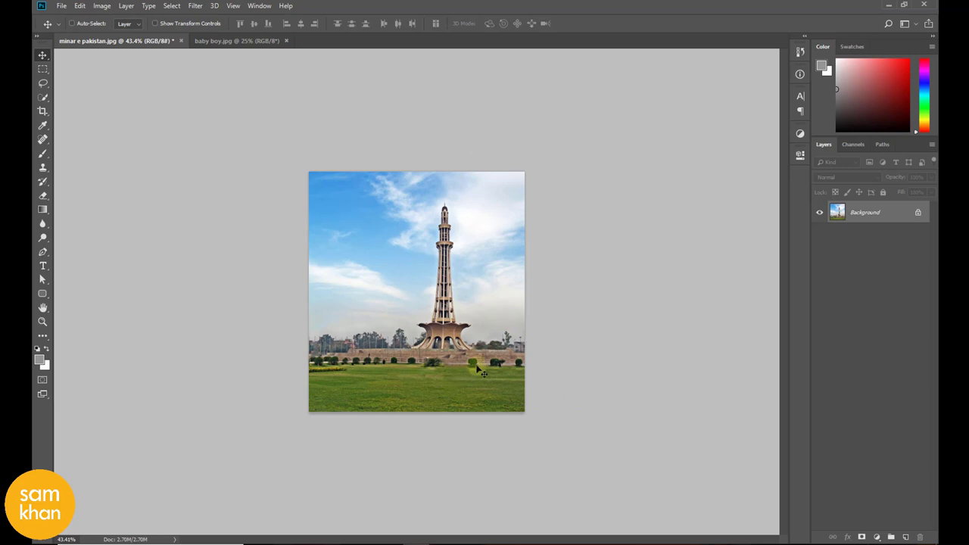
pyautogui.keyDown('ctrl'); pyautogui.click(422, 316); pyautogui.keyUp('ctrl')
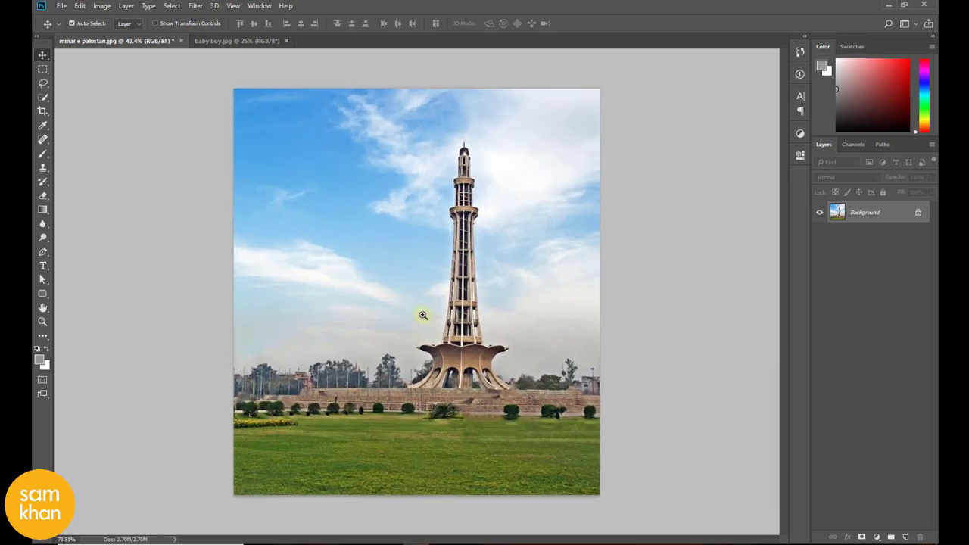
pyautogui.keyDown('ctrl'); pyautogui.keyDown('alt'); pyautogui.click(388, 340); pyautogui.keyUp('alt'); pyautogui.keyUp('ctrl')
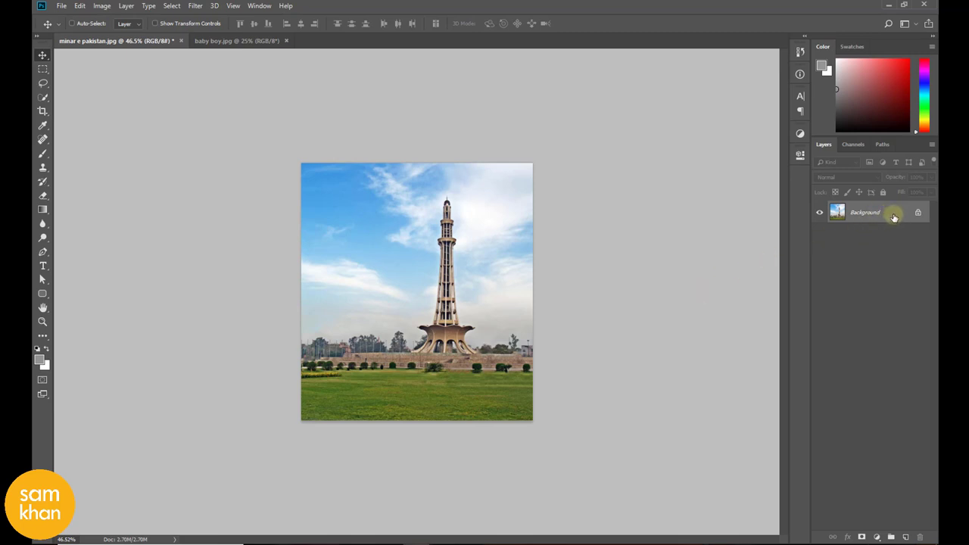
pyautogui.doubleClick(893, 214)
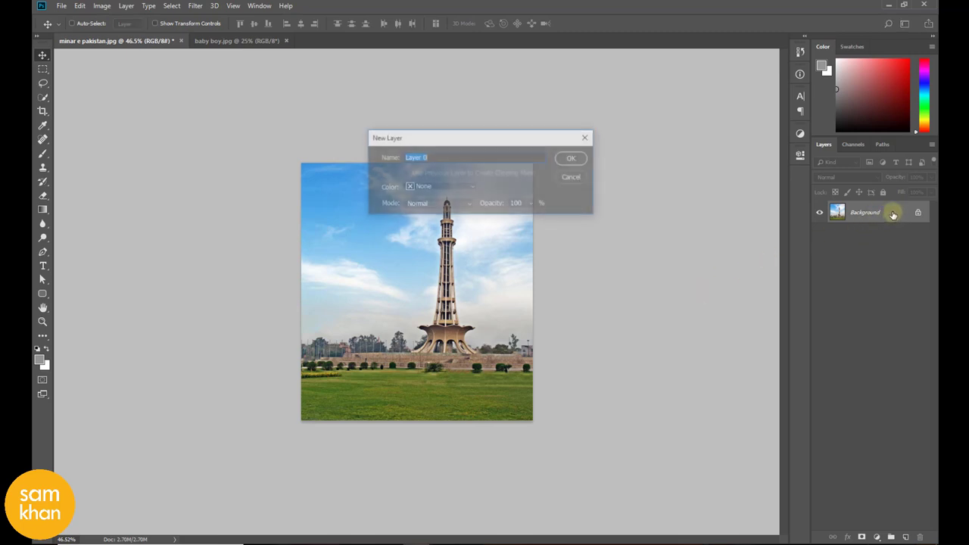
pyautogui.click(572, 160)
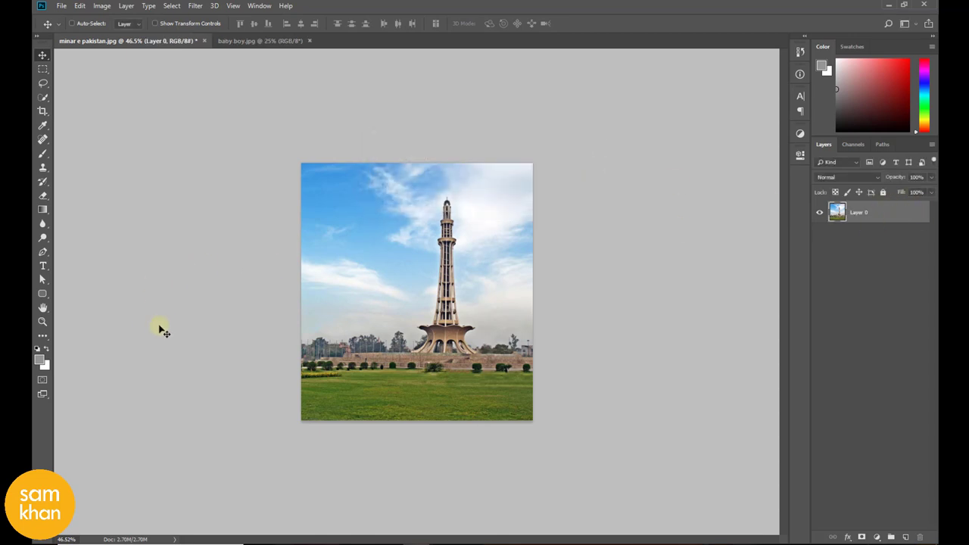
# Crop the canvas wider, adding transparent space on both sides of the photo
pyautogui.click(43, 112)
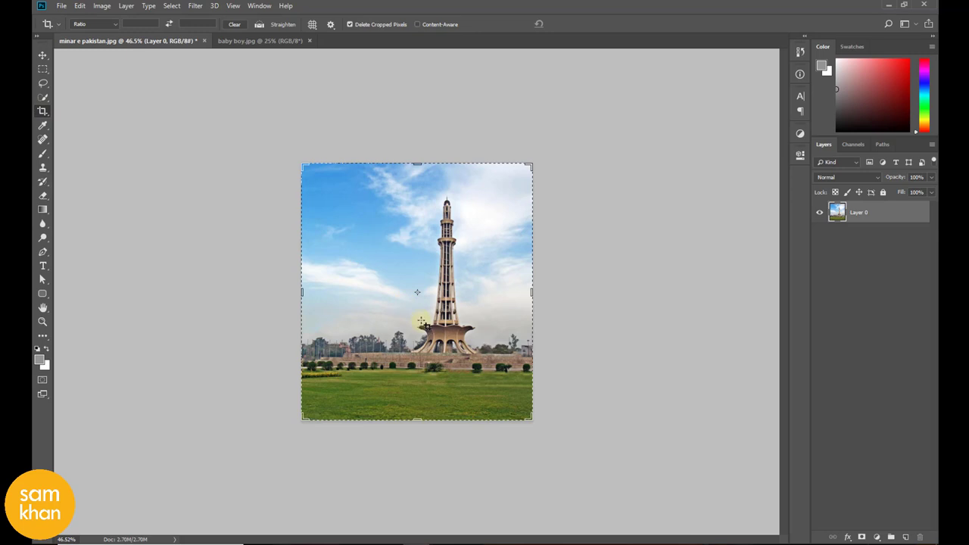
pyautogui.scroll(-3, 371, 299)
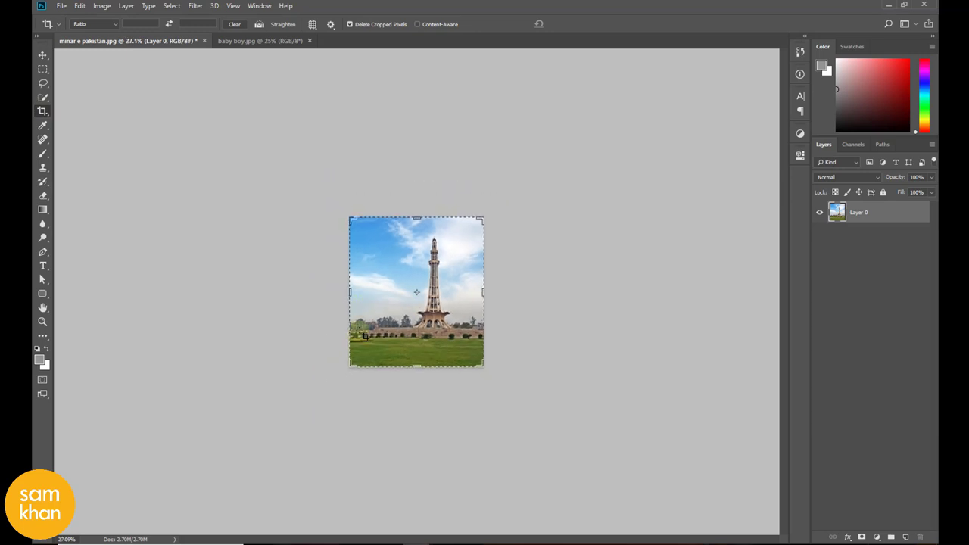
pyautogui.click(368, 327)
pyautogui.click(340, 293)
pyautogui.moveTo(350, 292); pyautogui.dragTo(231, 292)
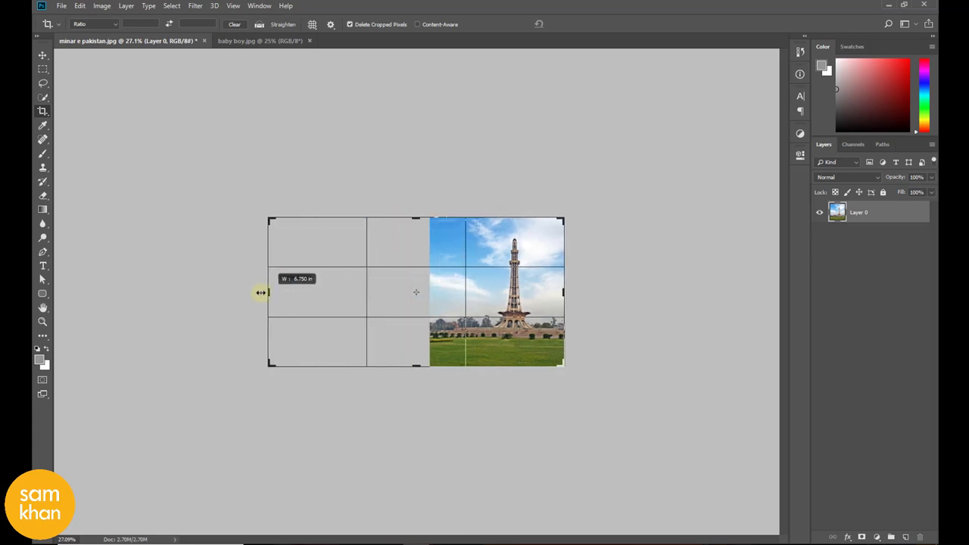
pyautogui.moveTo(602, 296); pyautogui.dragTo(717, 292)
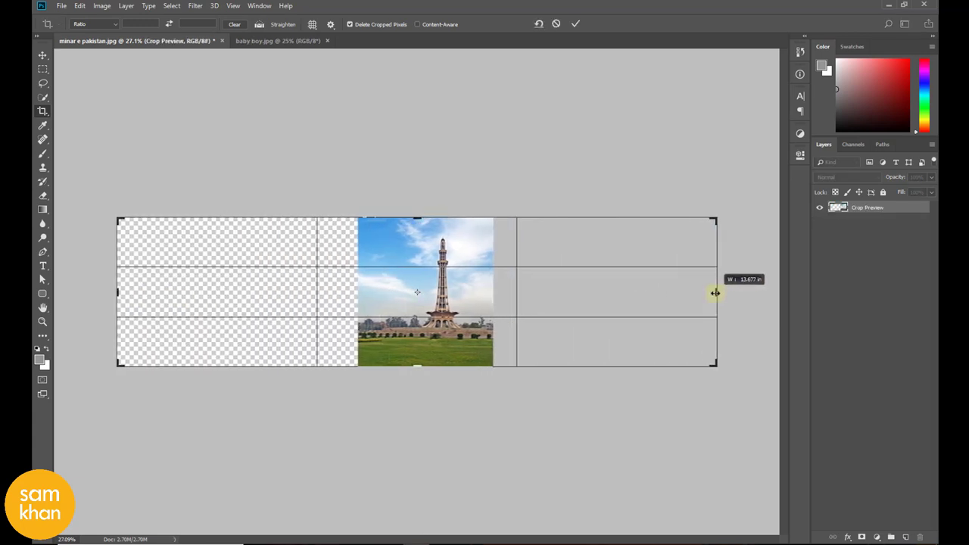
pyautogui.click(43, 54)
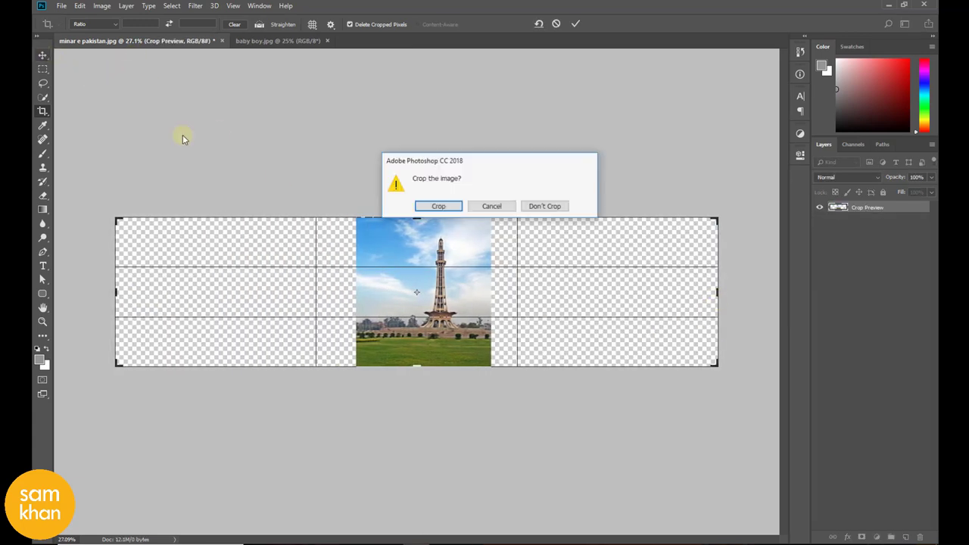
pyautogui.click(438, 206)
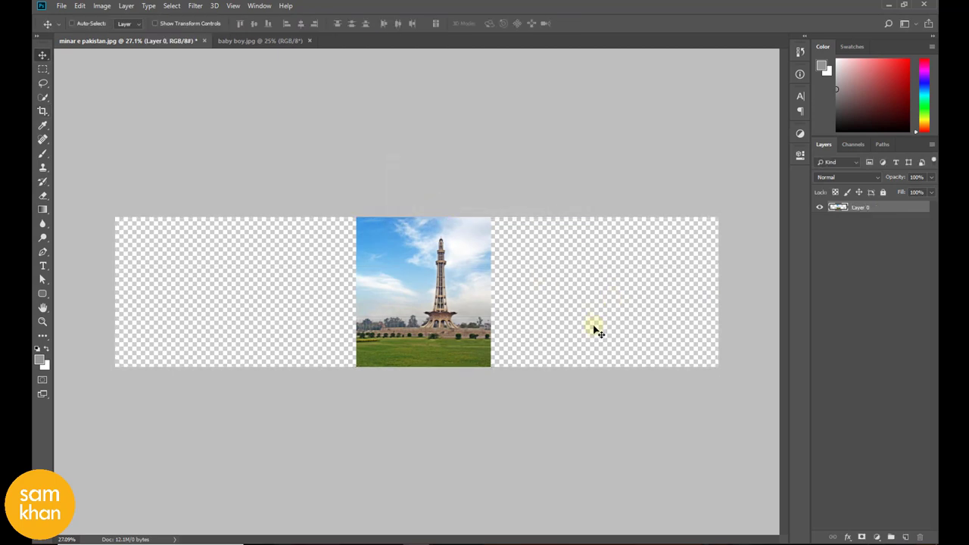
pyautogui.moveTo(495, 361)
pyautogui.mouseDown()
pyautogui.moveTo(522, 367)
pyautogui.moveTo(493, 371)
pyautogui.mouseUp()
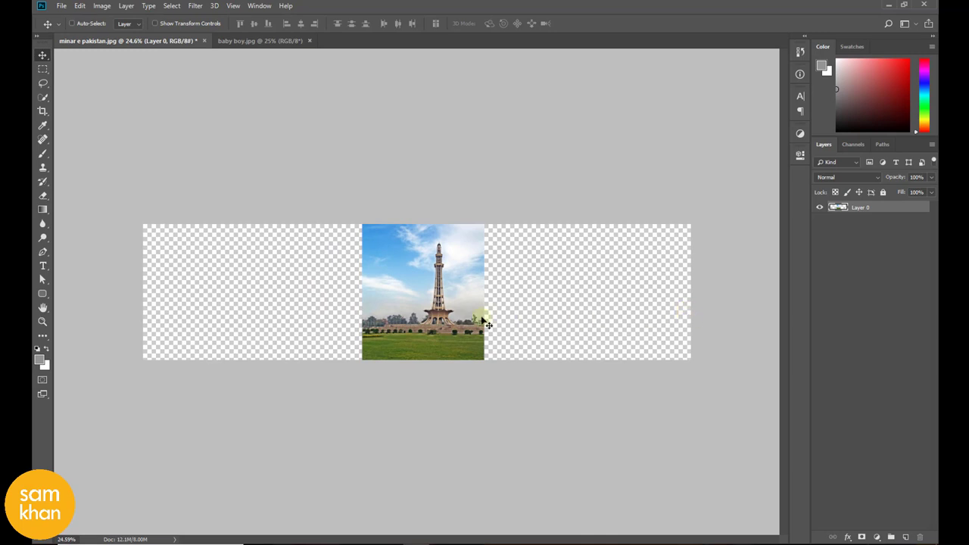
pyautogui.press('ctrl')
pyautogui.hotkey('ctrl', 't')
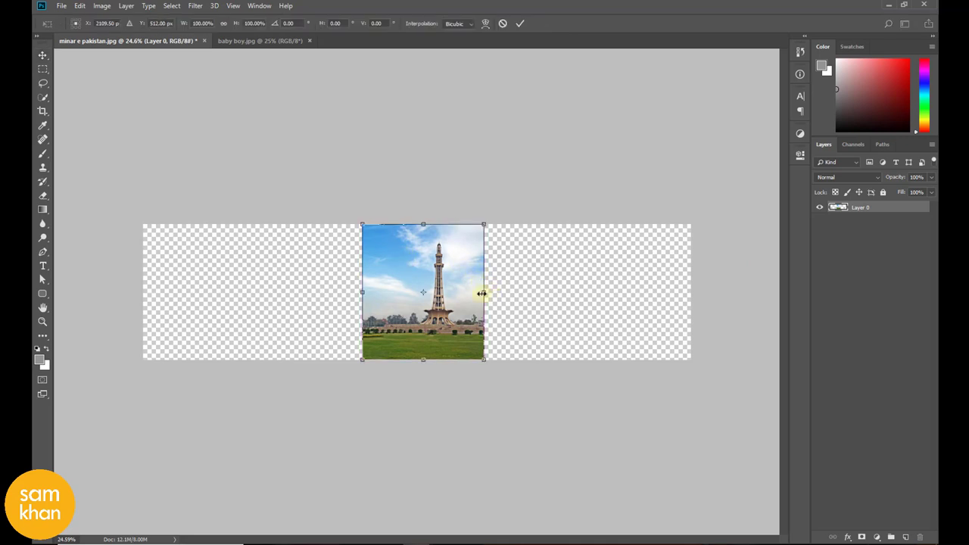
pyautogui.moveTo(482, 293); pyautogui.dragTo(690, 293)
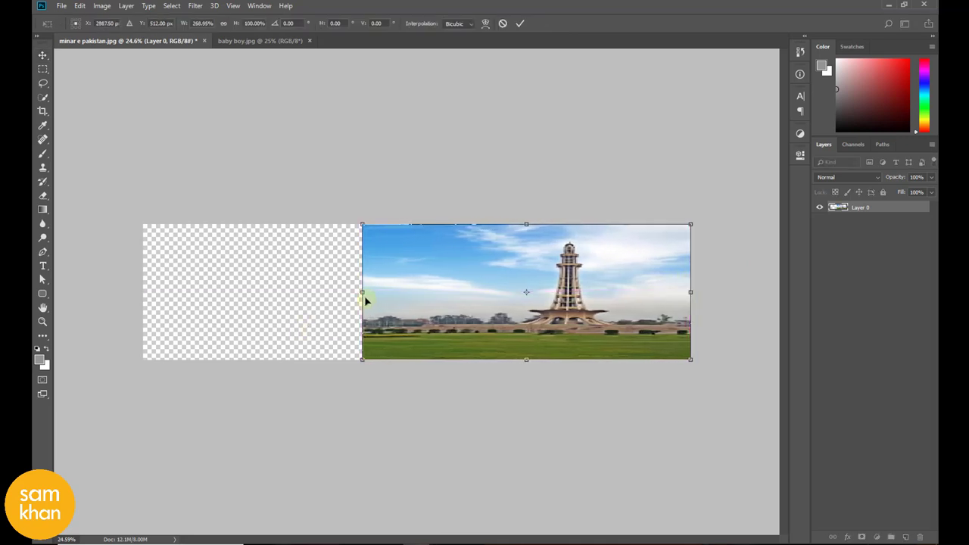
pyautogui.moveTo(364, 295); pyautogui.dragTo(143, 292)
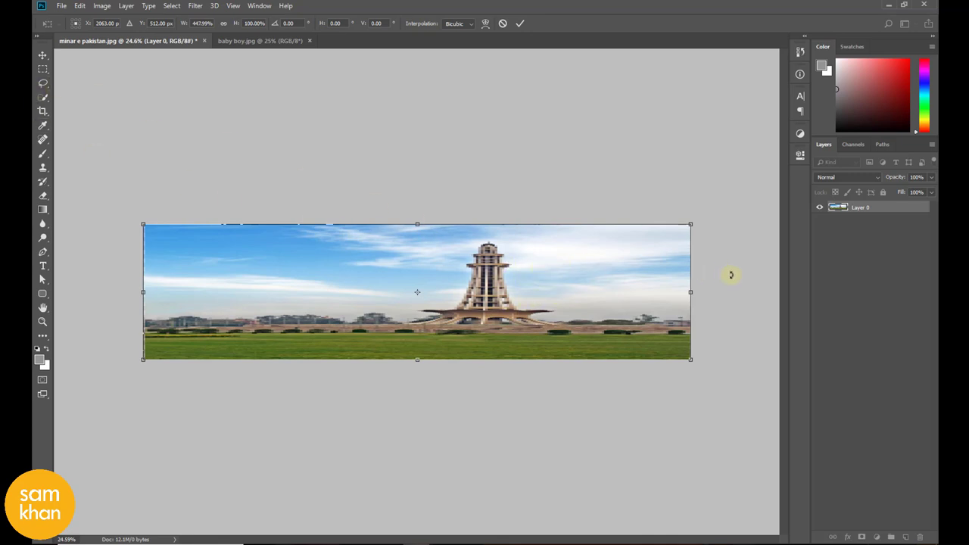
pyautogui.press('Escape')
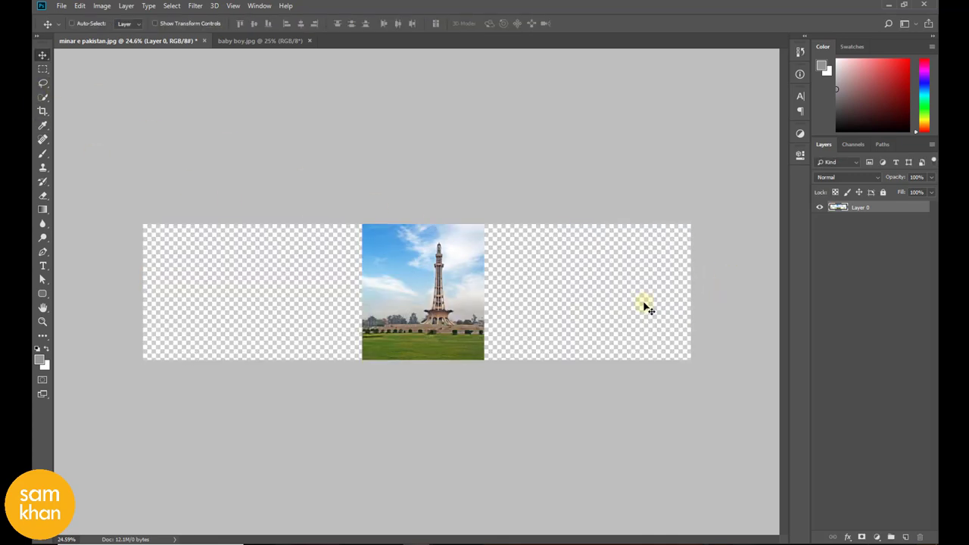
# Duplicate the tower photo and stretch the copy toward the canvas's left edge
pyautogui.hotkey('ctrl', '0')
pyautogui.scroll(3, 459, 333)
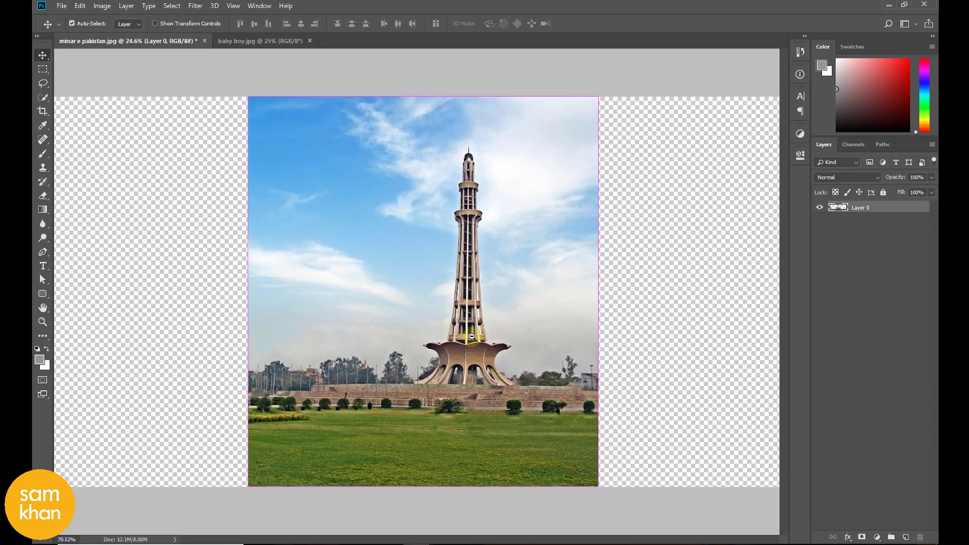
pyautogui.scroll(-2, 454, 334)
pyautogui.scroll(-2, 446, 335)
pyautogui.scroll(-2, 436, 337)
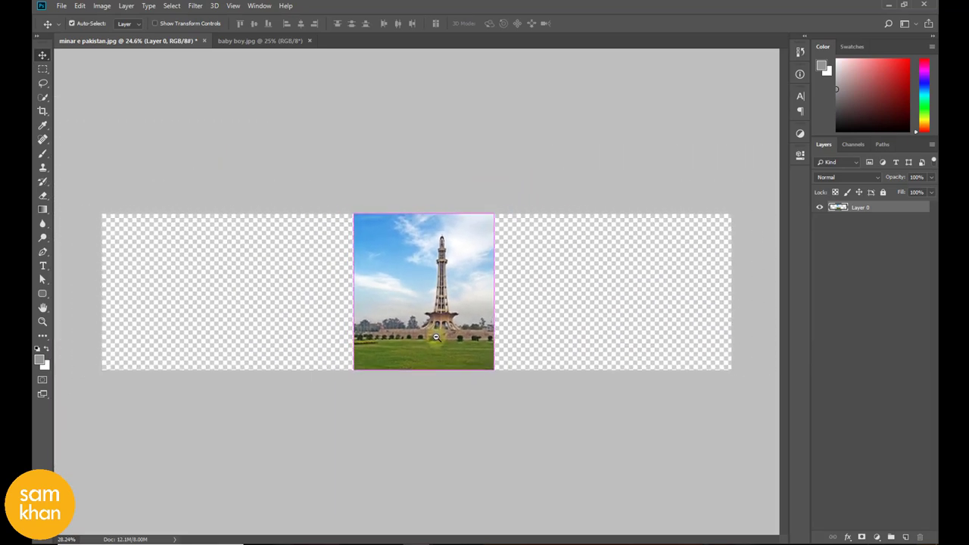
pyautogui.scroll(1, 436, 337)
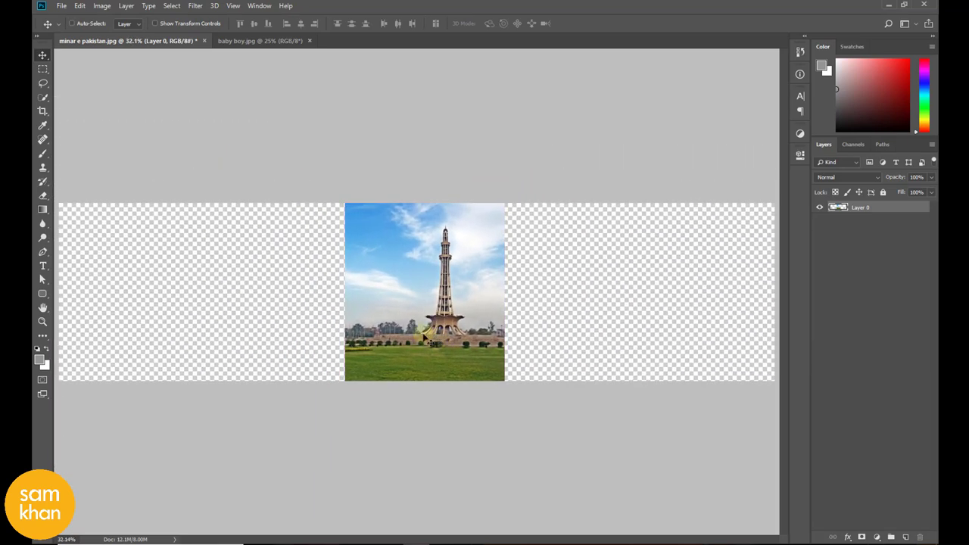
pyautogui.moveTo(465, 325); pyautogui.dragTo(424, 327)
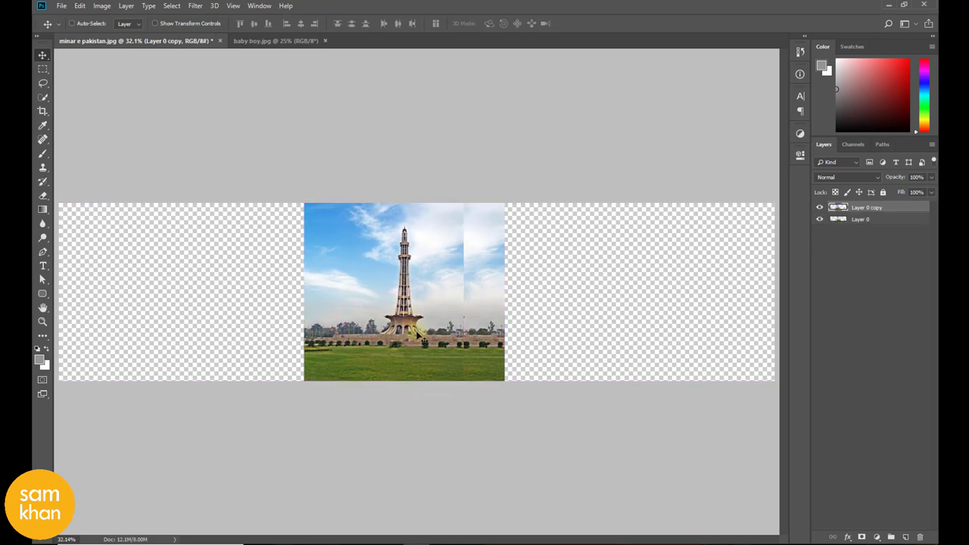
pyautogui.hotkey('ctrl', 't')
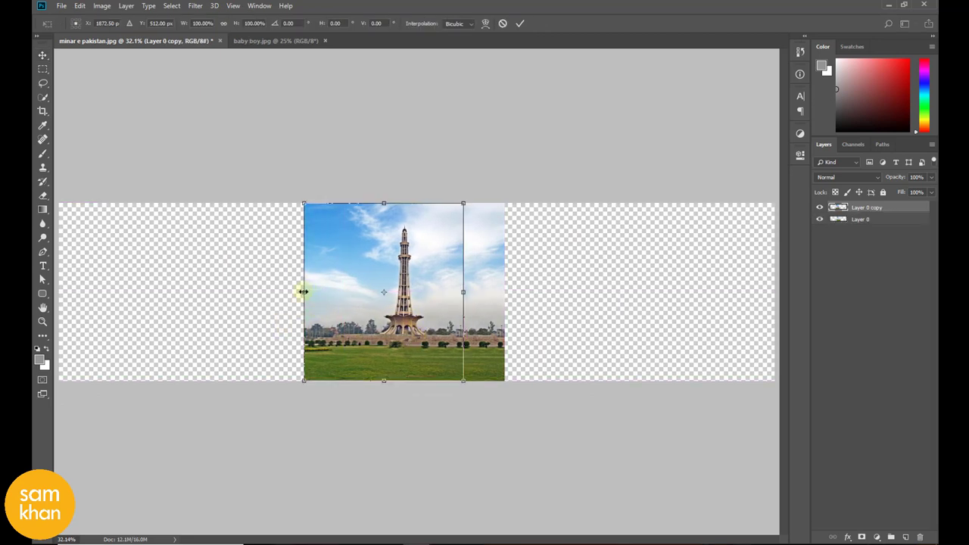
pyautogui.moveTo(303, 291); pyautogui.dragTo(60, 294)
pyautogui.press('Return')
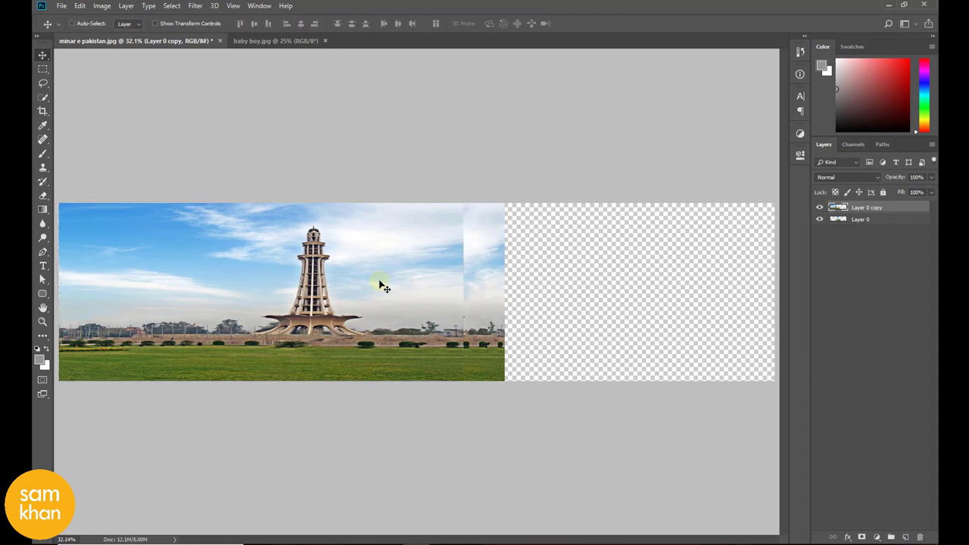
pyautogui.press('ctrl')
# Place Layer 0 copy below Layer 0 and erase Layer 0's right edge to blend the seam
pyautogui.moveTo(891, 209); pyautogui.dragTo(895, 227)
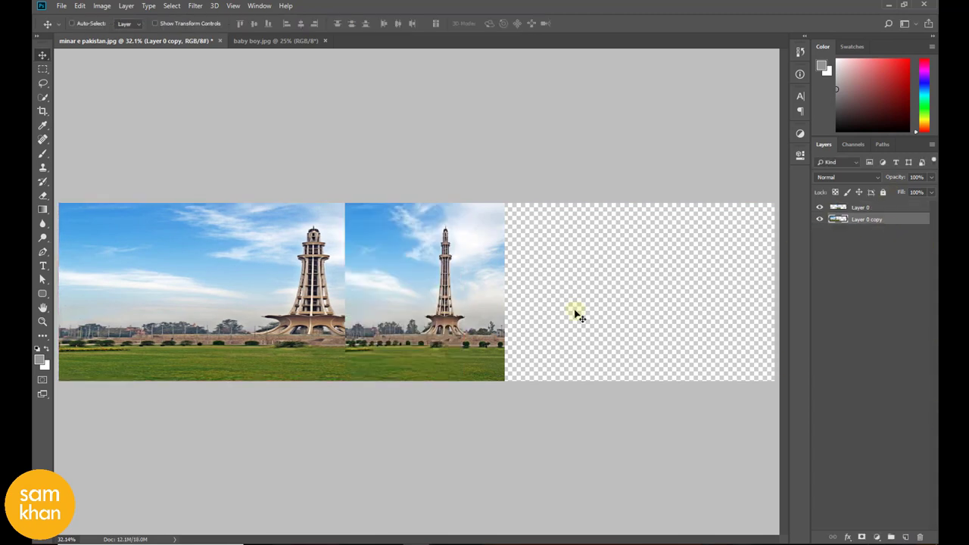
pyautogui.keyDown('ctrl'); pyautogui.click(392, 238); pyautogui.keyUp('ctrl')
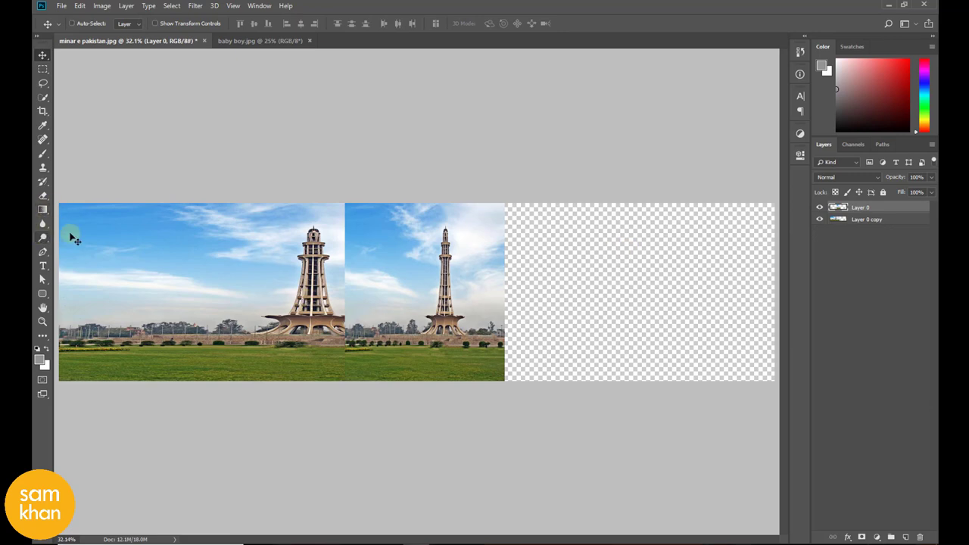
pyautogui.press('e')
pyautogui.moveTo(335, 207); pyautogui.dragTo(348, 384)
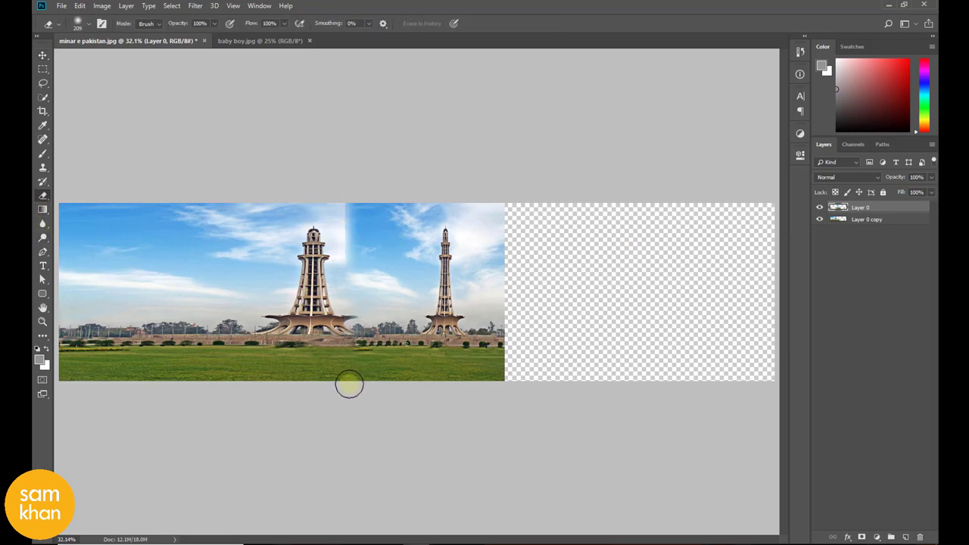
pyautogui.moveTo(347, 212); pyautogui.dragTo(354, 283)
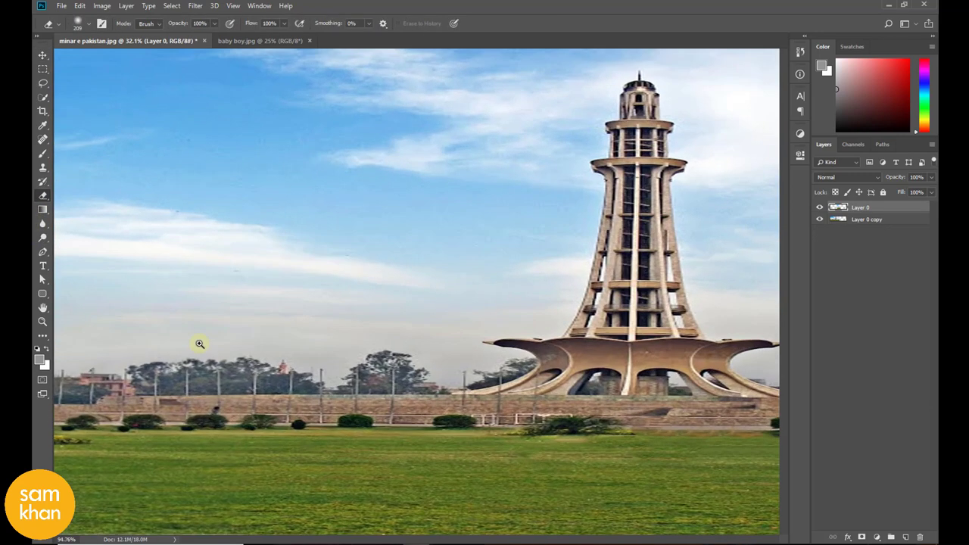
pyautogui.scroll(5, 189, 326)
pyautogui.moveTo(346, 251); pyautogui.dragTo(478, 240)
pyautogui.scroll(-3, 478, 240)
pyautogui.scroll(-2, 227, 217)
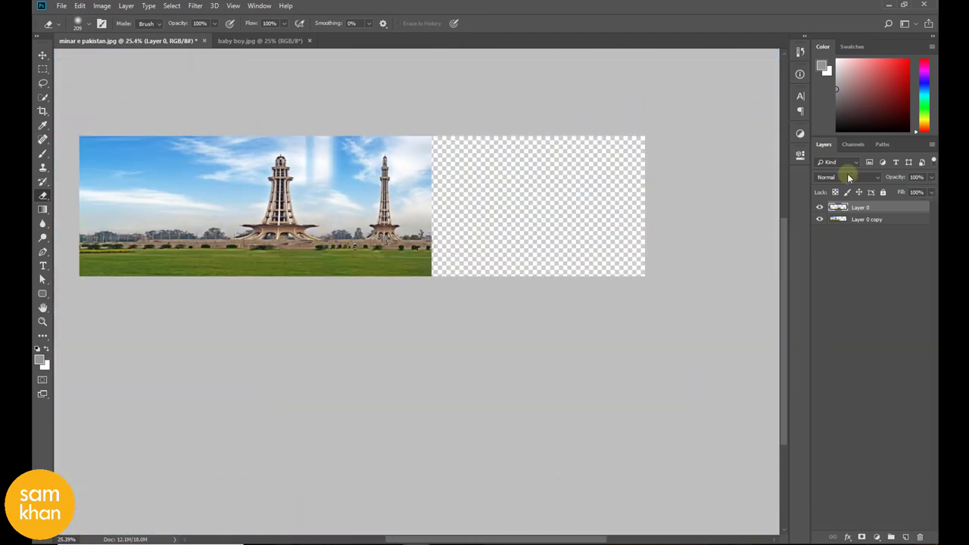
# Delete the Layer 0 copy layer, leaving only the centred tower photo
pyautogui.click(42, 56)
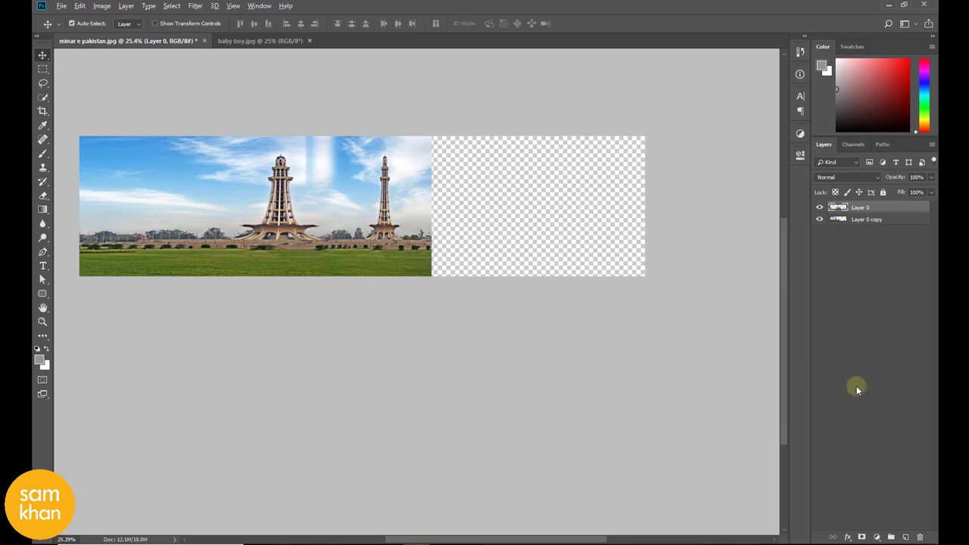
pyautogui.click(888, 220)
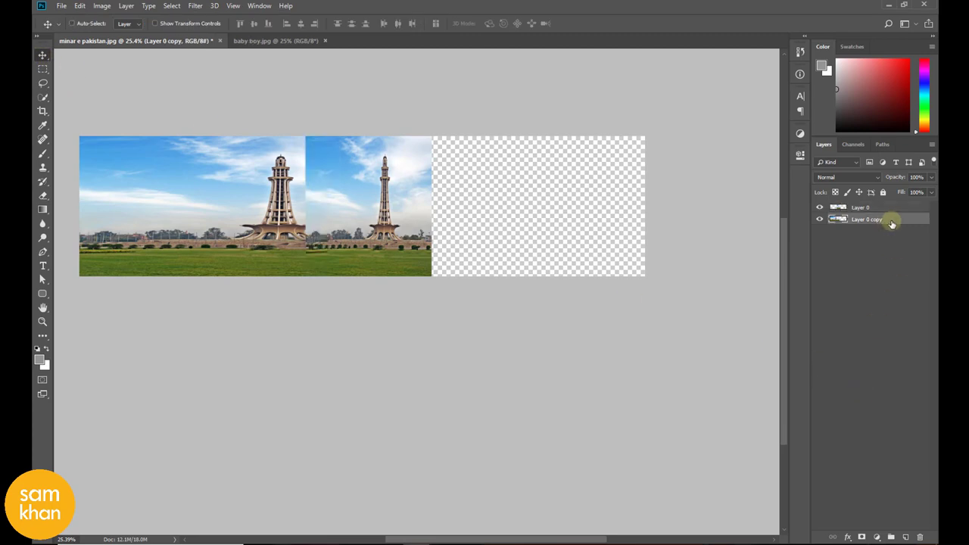
pyautogui.press('Delete')
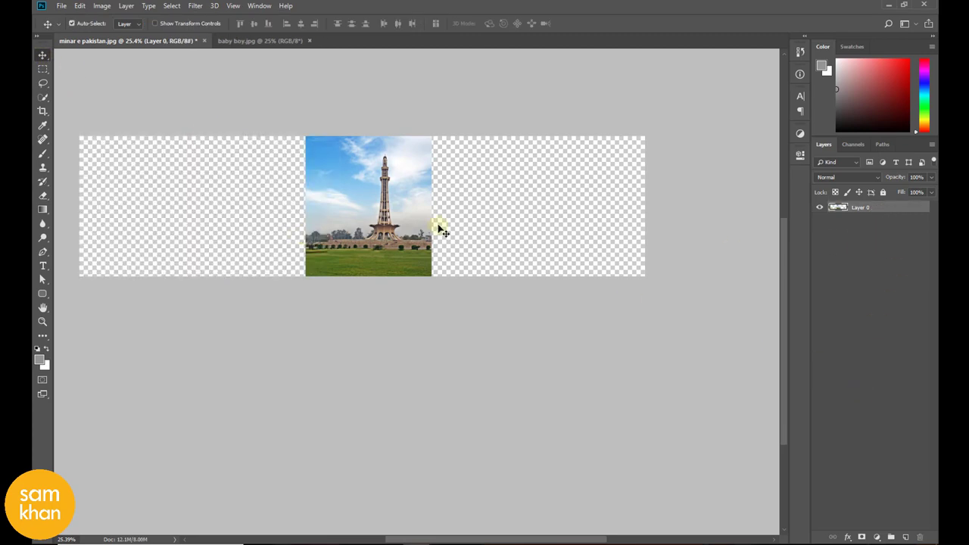
# Content-aware scale the tower photo wider to the left and right, then commit it
pyautogui.hotkey('ctrl', '0')
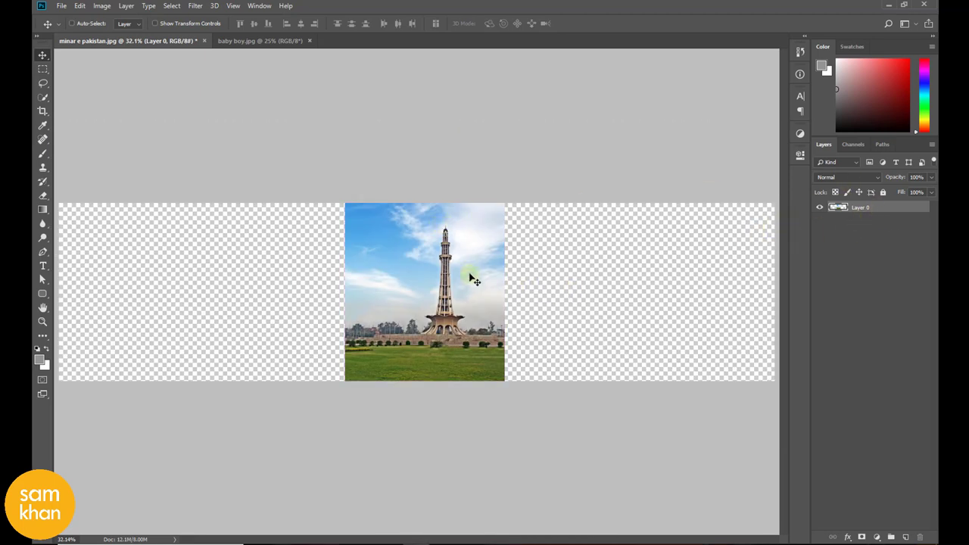
pyautogui.click(79, 6)
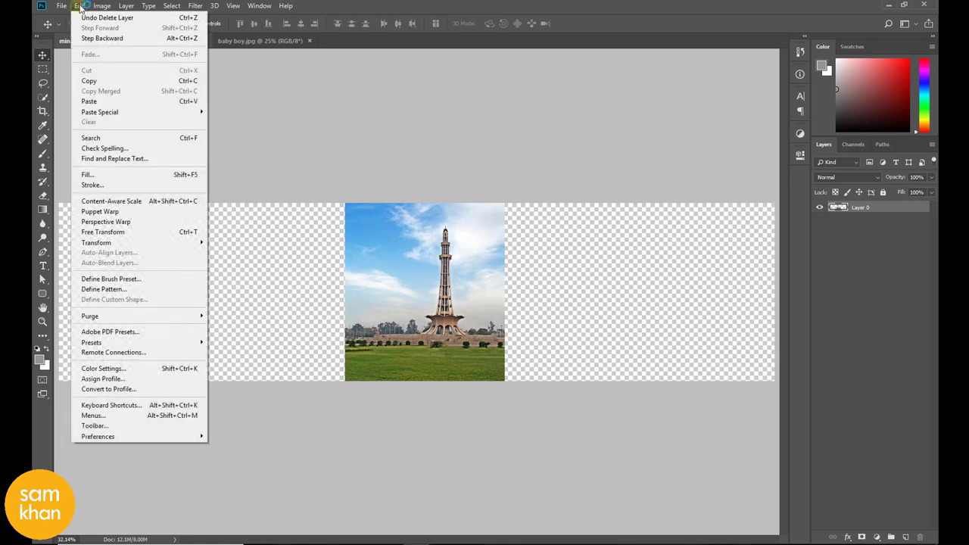
pyautogui.click(172, 202)
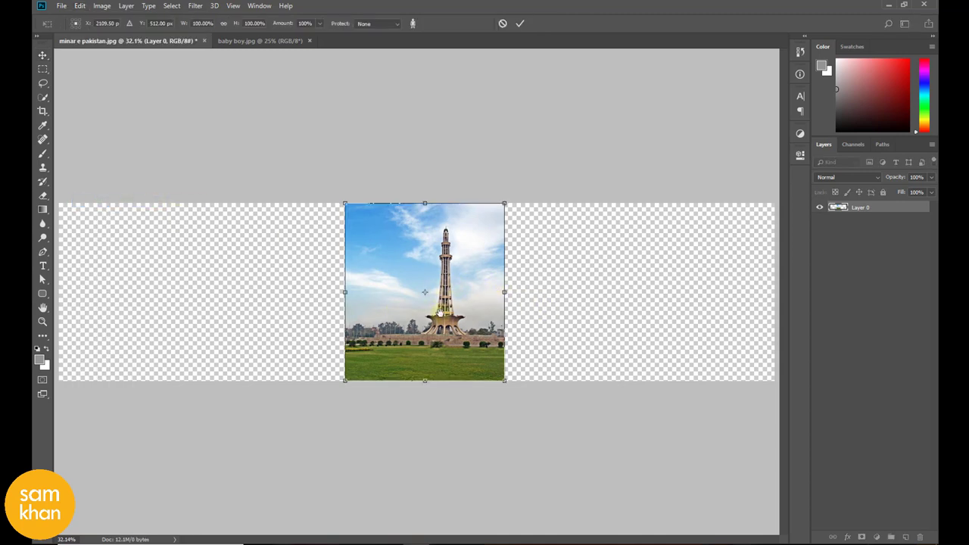
pyautogui.scroll(-1, 416, 318)
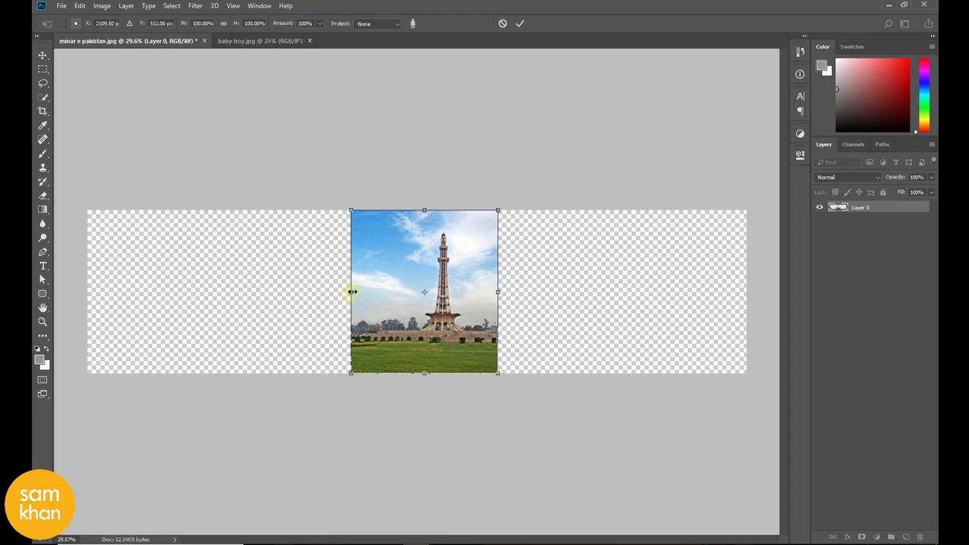
pyautogui.moveTo(352, 291); pyautogui.dragTo(248, 298)
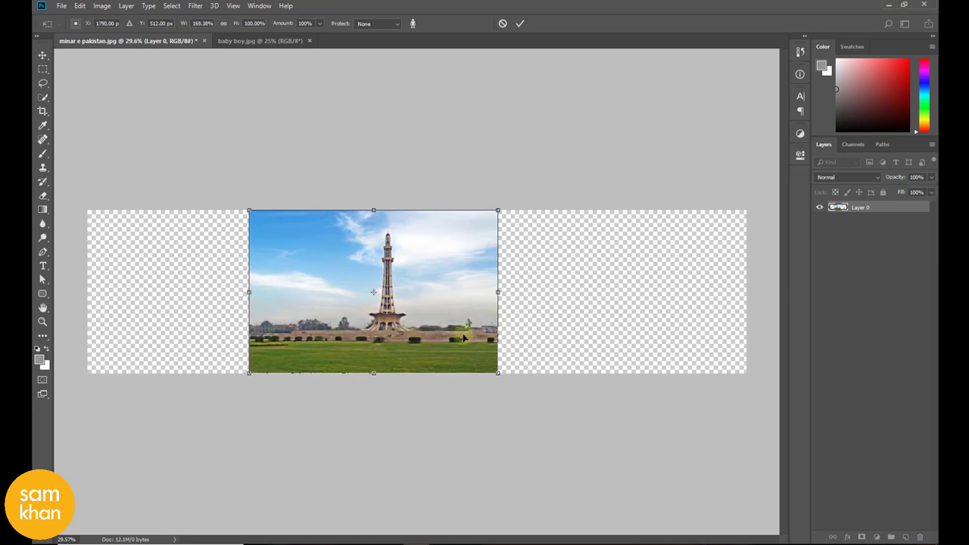
pyautogui.moveTo(464, 339); pyautogui.dragTo(480, 337)
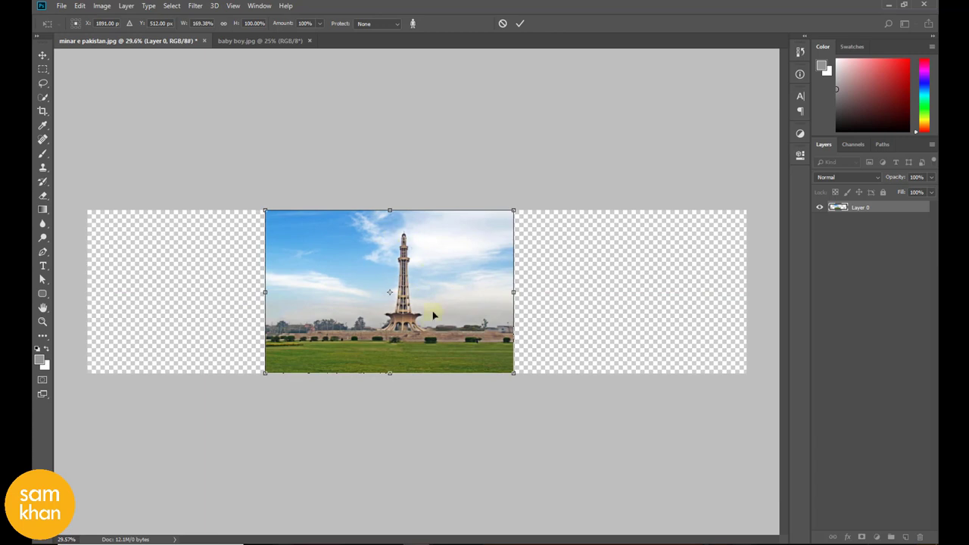
pyautogui.moveTo(514, 292)
pyautogui.mouseDown()
pyautogui.moveTo(580, 292)
pyautogui.moveTo(568, 293)
pyautogui.mouseUp()
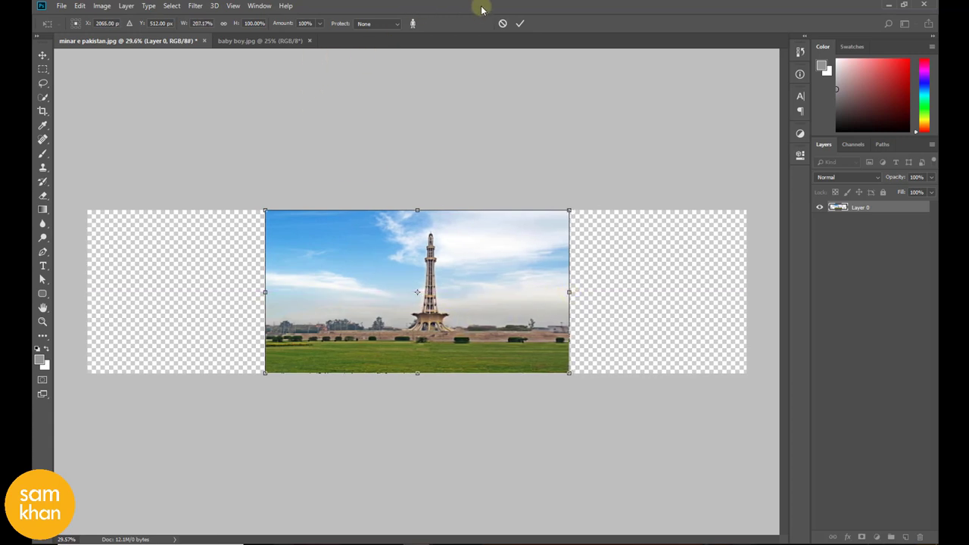
pyautogui.click(519, 25)
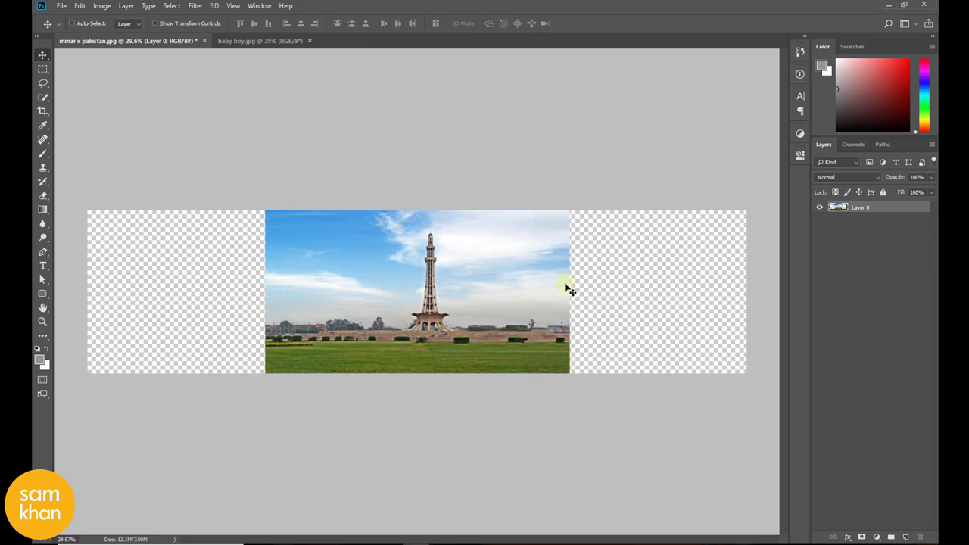
# Content-aware scale the tower photo further outward on both sides and apply it
pyautogui.click(80, 6)
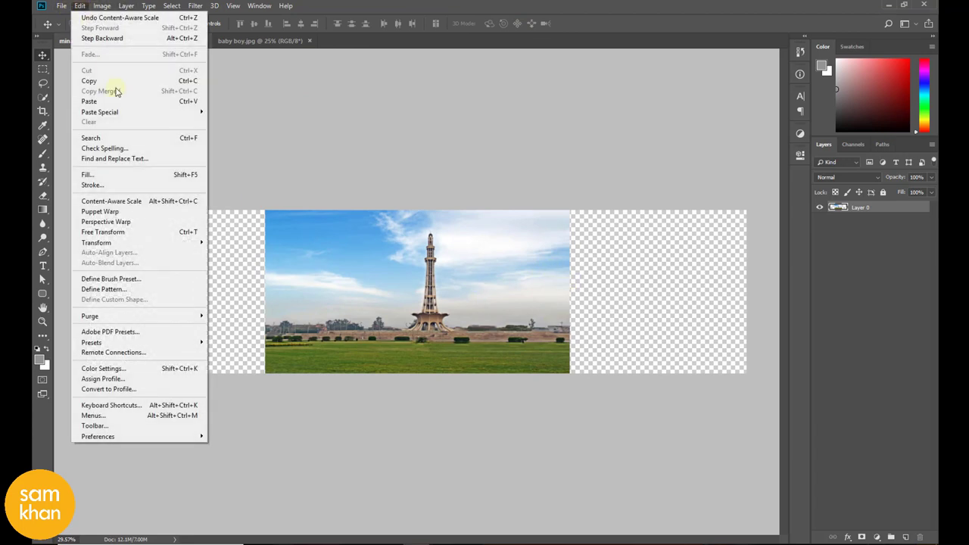
pyautogui.click(158, 203)
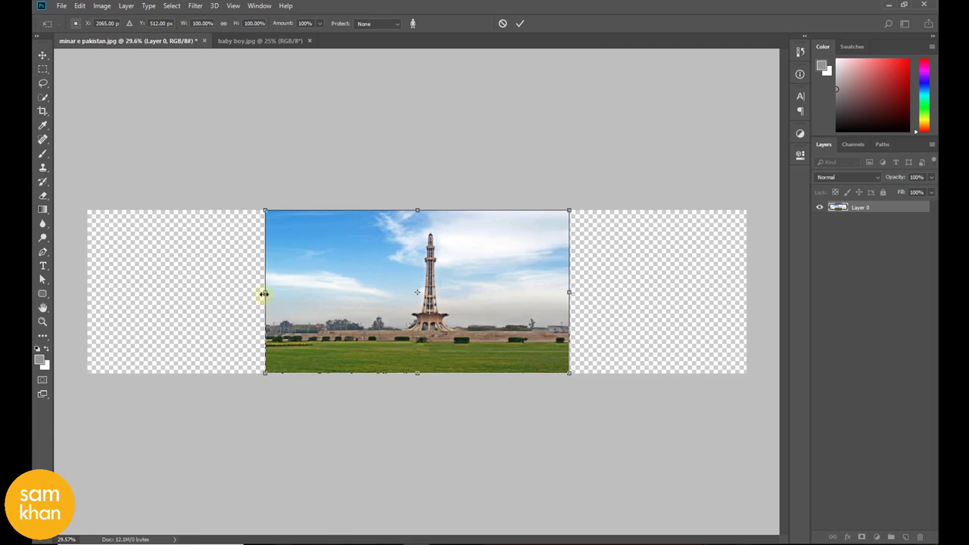
pyautogui.moveTo(263, 294); pyautogui.dragTo(221, 294)
pyautogui.moveTo(209, 295); pyautogui.dragTo(185, 292)
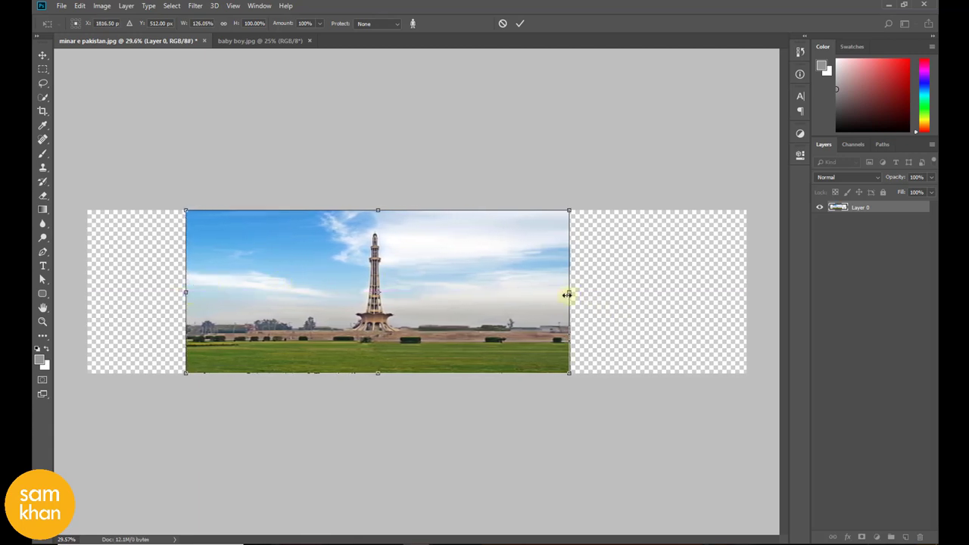
pyautogui.moveTo(567, 295); pyautogui.dragTo(642, 299)
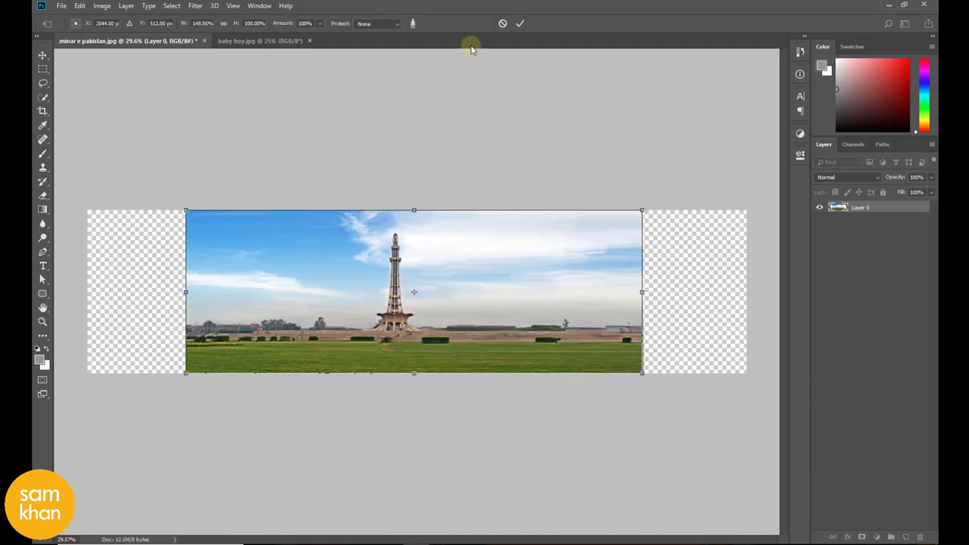
pyautogui.click(520, 23)
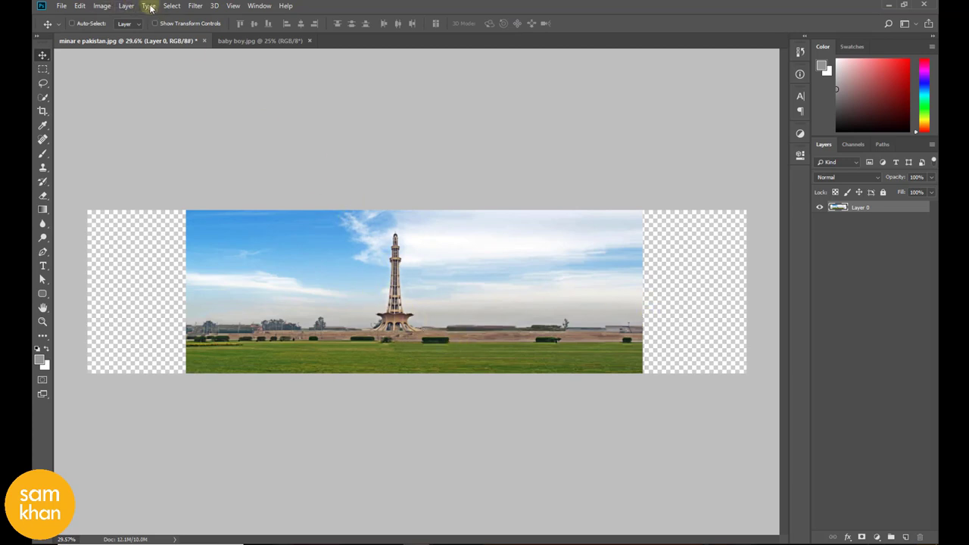
pyautogui.click(79, 6)
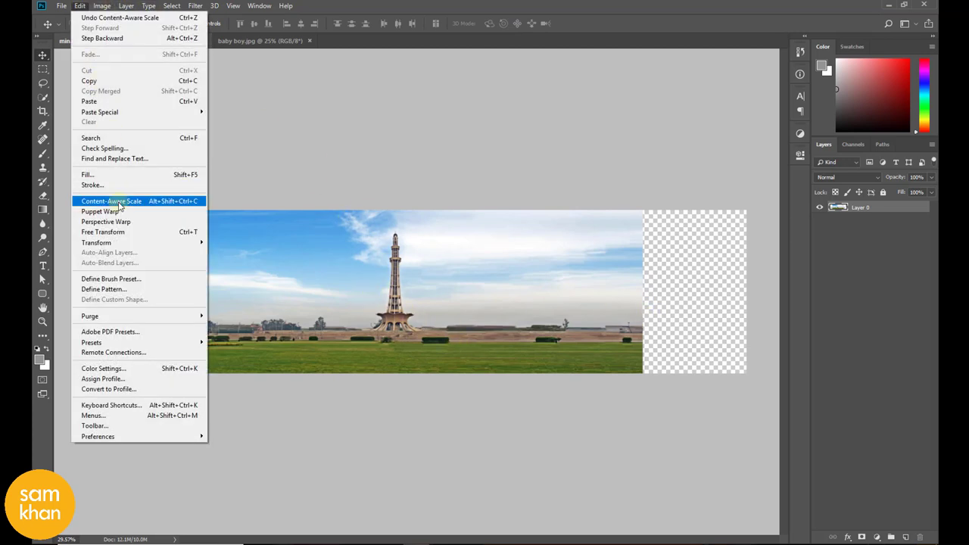
# Content-aware stretch the left side nearly to the canvas edge, then shift the image to the right edge
pyautogui.click(119, 201)
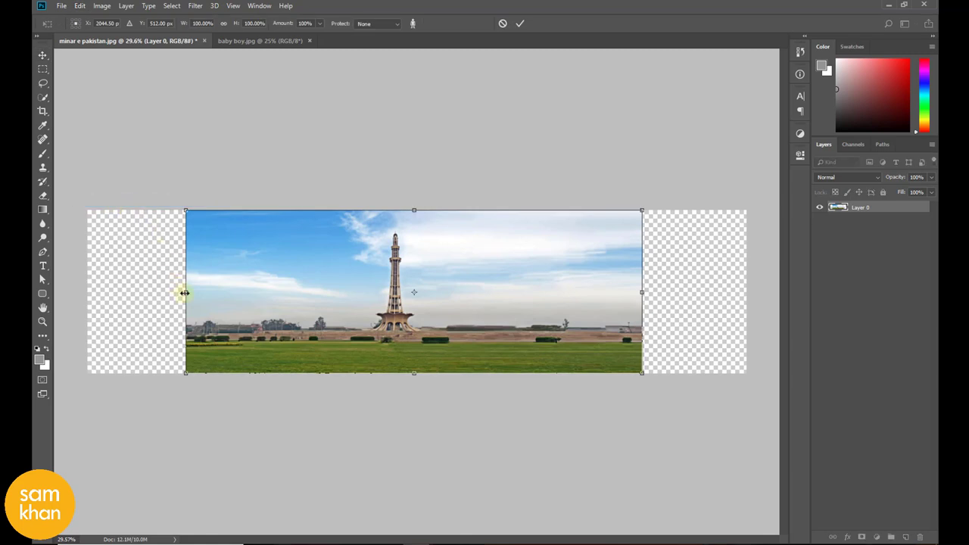
pyautogui.moveTo(184, 292); pyautogui.dragTo(88, 293)
pyautogui.press('Return')
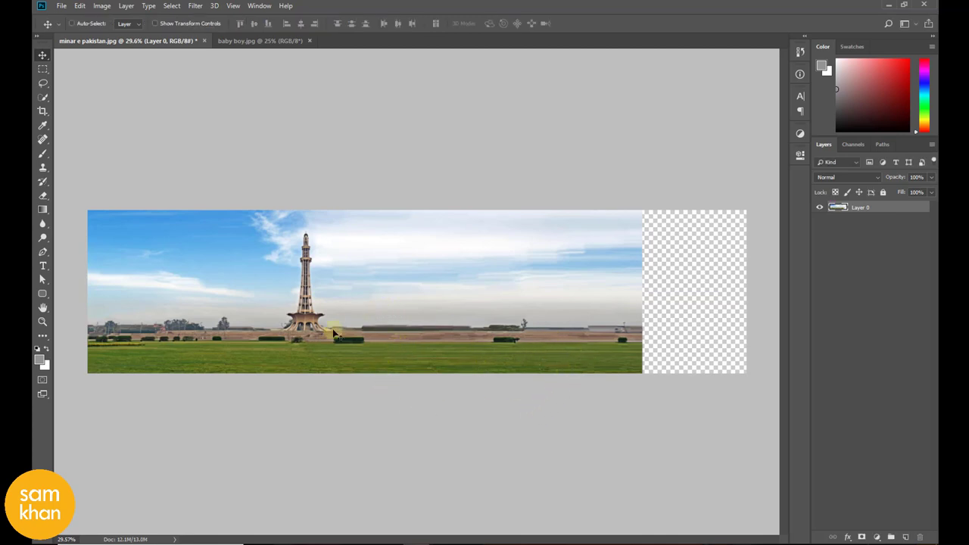
pyautogui.moveTo(379, 337); pyautogui.dragTo(484, 337)
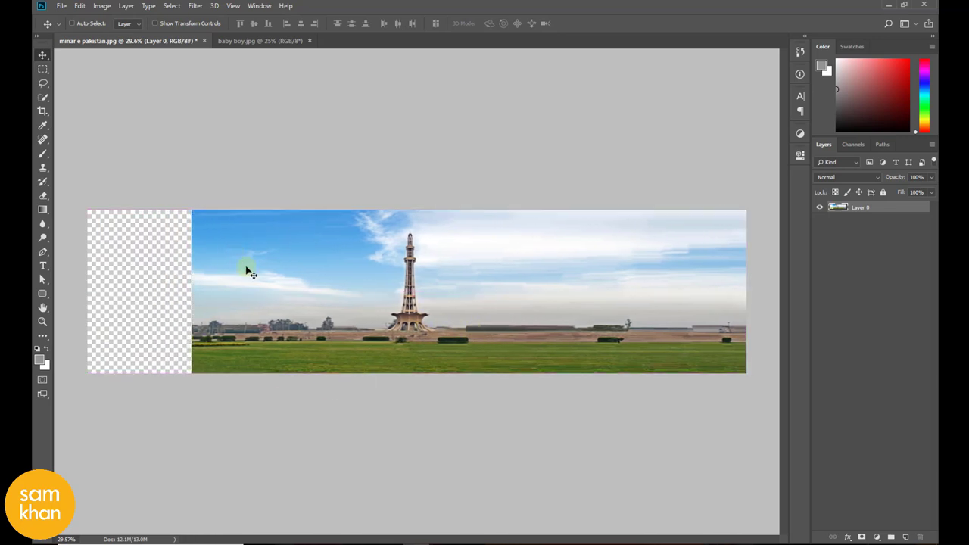
# Select the sky-and-grass area left of the tower and content-aware stretch it to the left canvas edge
pyautogui.click(43, 69)
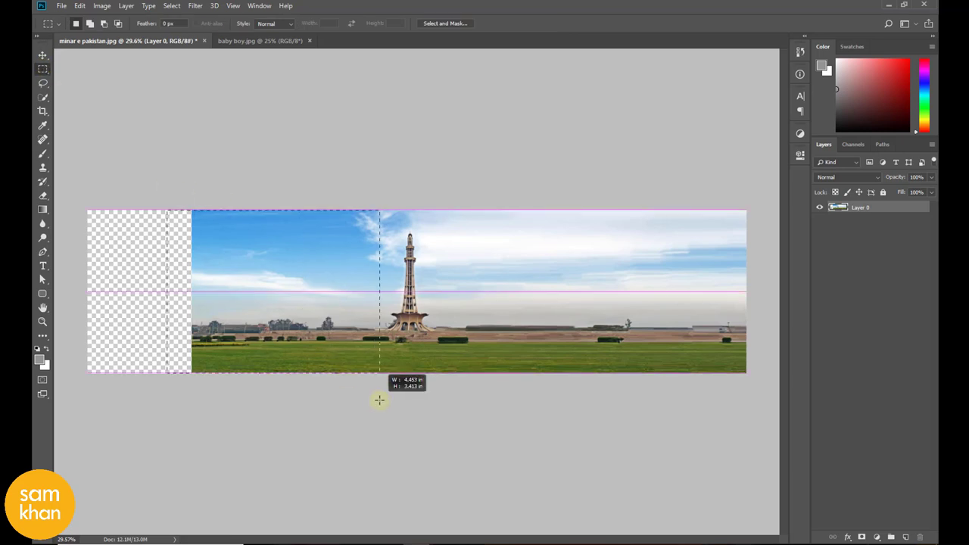
pyautogui.moveTo(166, 184); pyautogui.dragTo(368, 400)
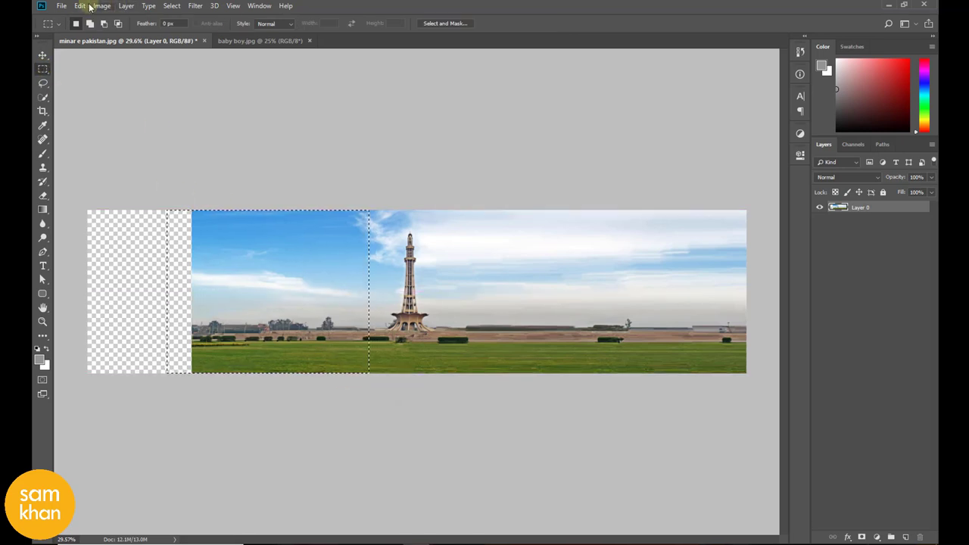
pyautogui.click(80, 6)
pyautogui.click(114, 201)
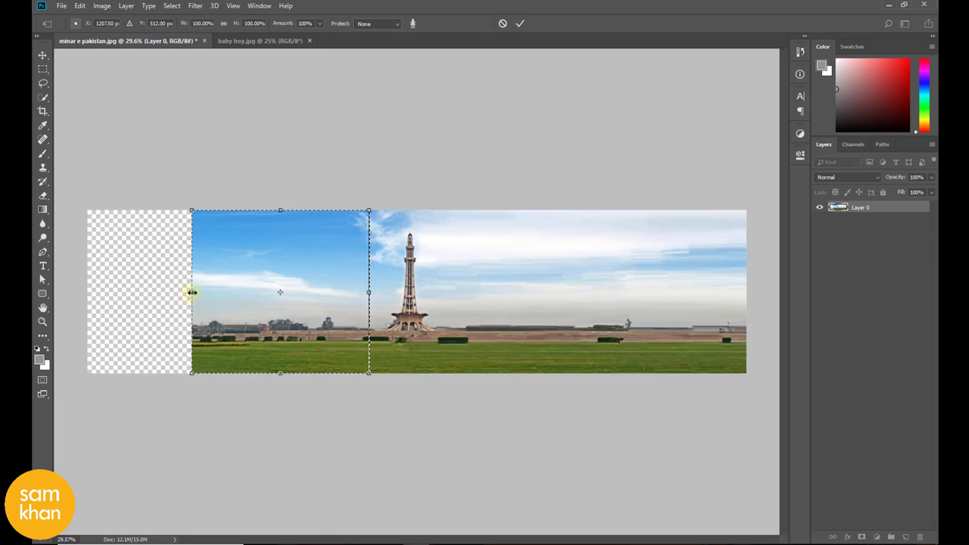
pyautogui.moveTo(192, 293); pyautogui.dragTo(88, 294)
pyautogui.click(44, 57)
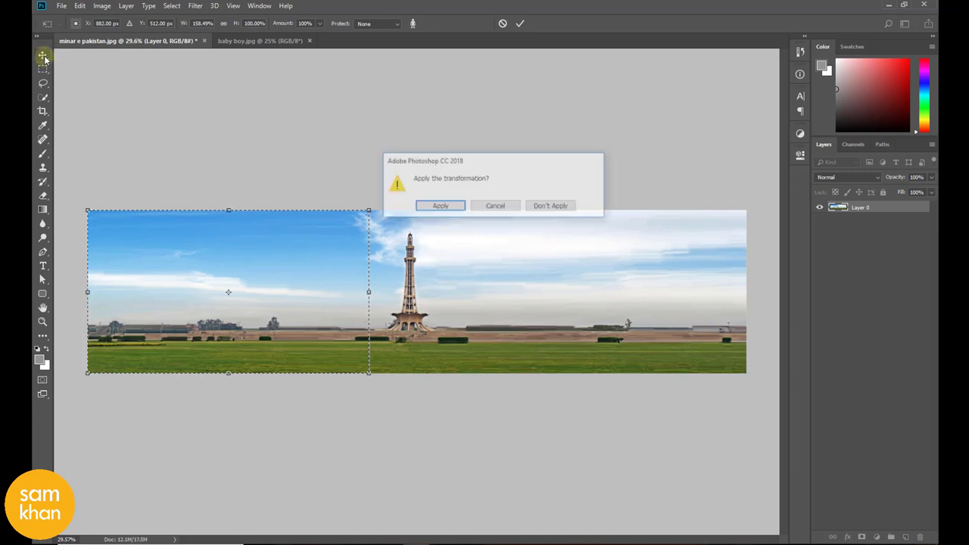
pyautogui.click(440, 206)
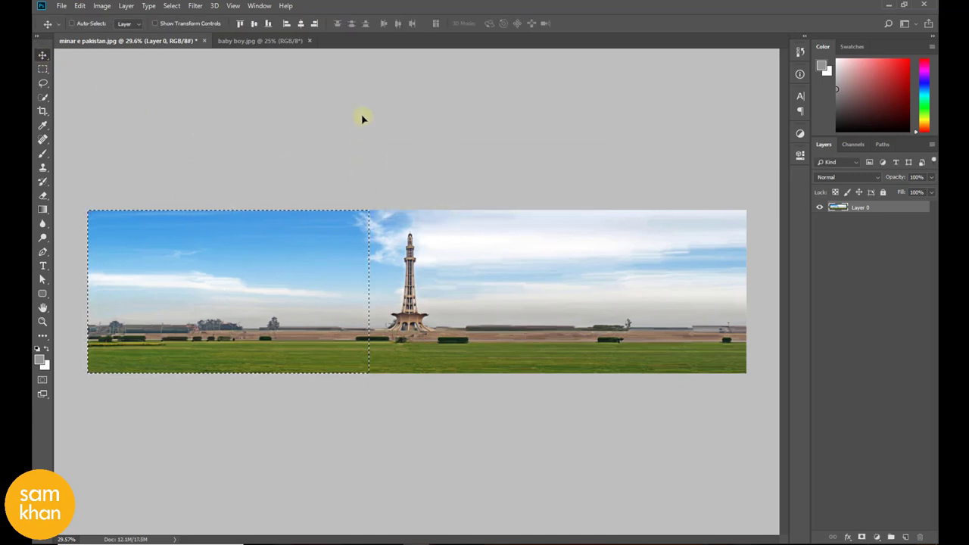
# Clear the rectangular selection and review the finished Minar-e-Pakistan panorama
pyautogui.press('ctrl')
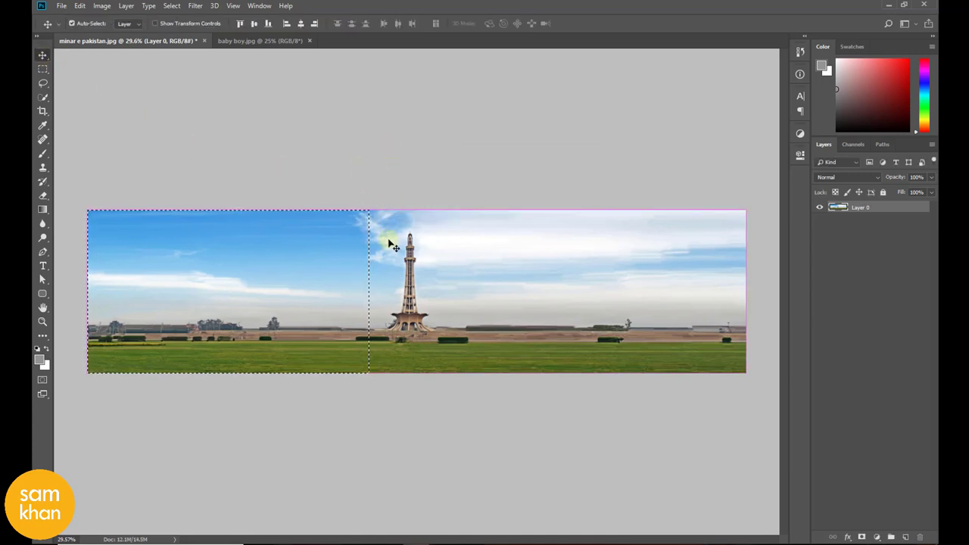
pyautogui.hotkey('ctrl', 'd')
pyautogui.scroll(-3, 540, 347)
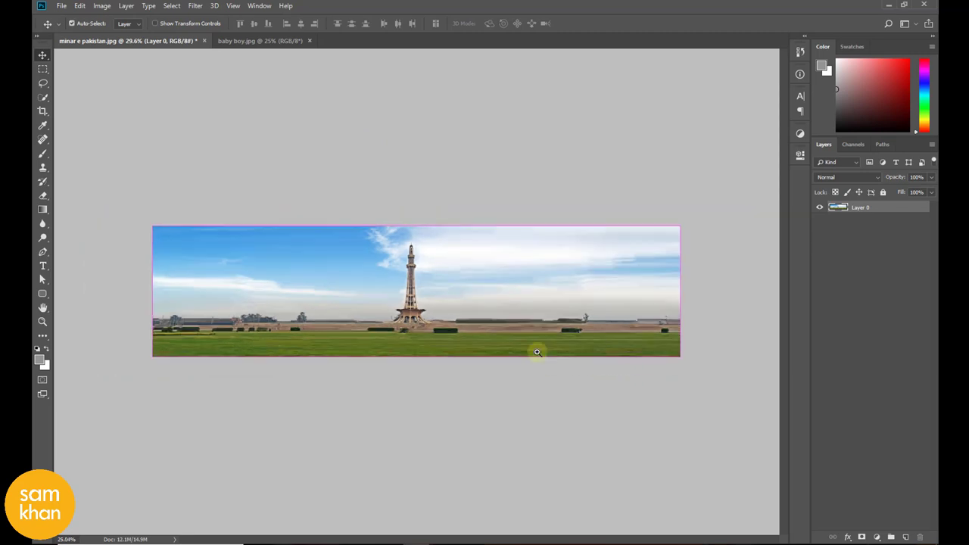
pyautogui.scroll(2, 550, 344)
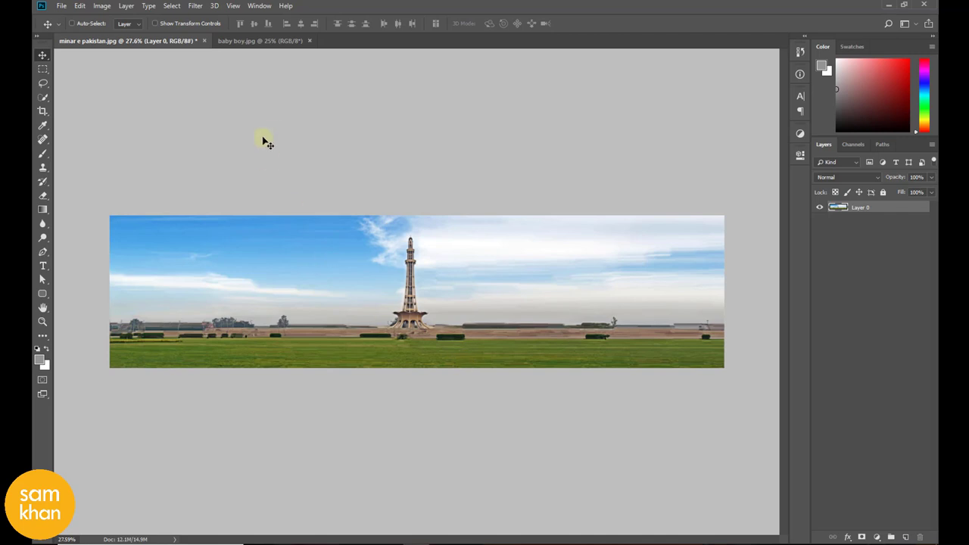
pyautogui.click(257, 42)
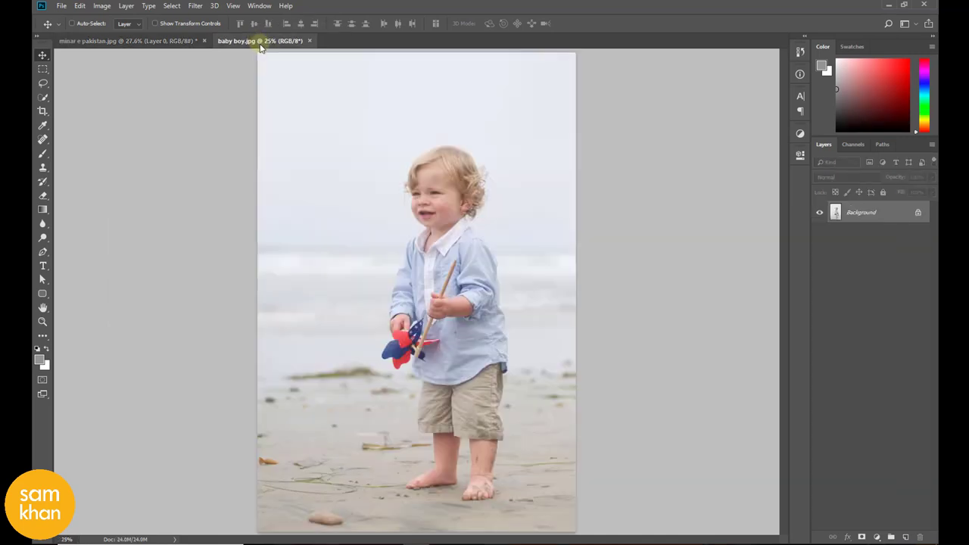
pyautogui.moveTo(504, 295); pyautogui.dragTo(476, 304)
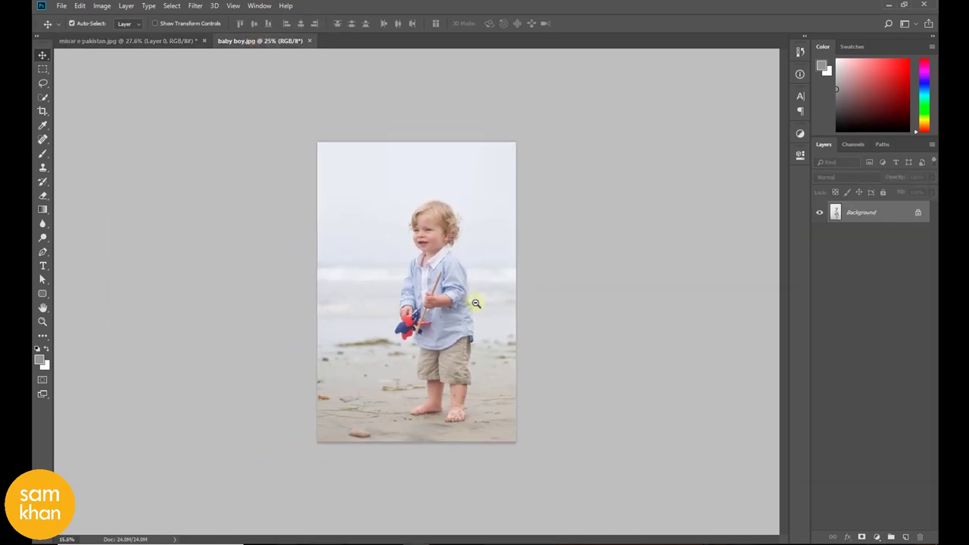
pyautogui.moveTo(467, 340); pyautogui.dragTo(439, 336)
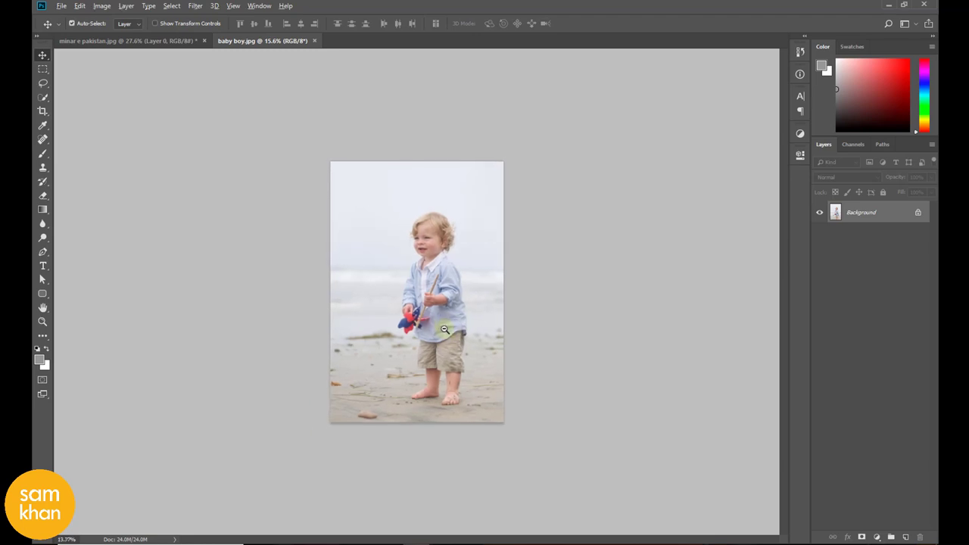
pyautogui.press('c')
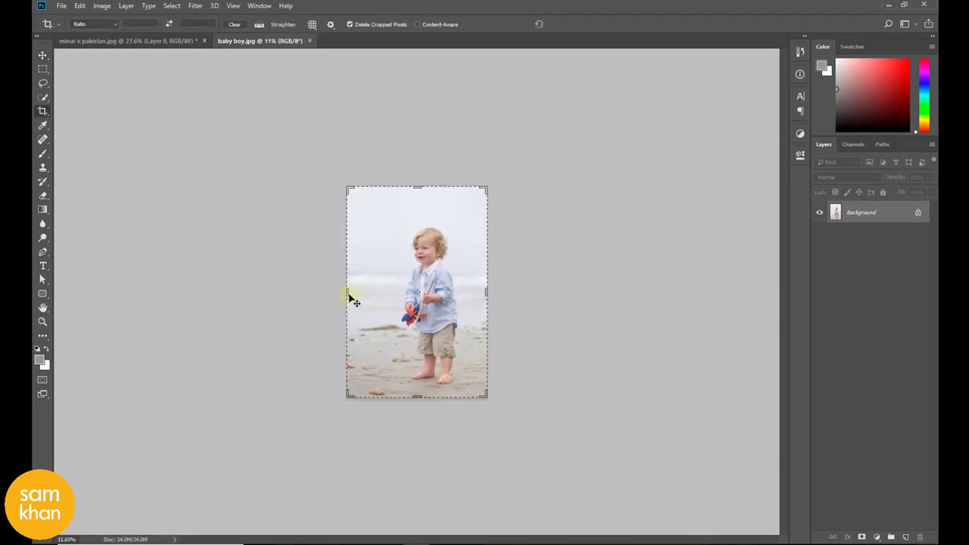
pyautogui.moveTo(348, 293); pyautogui.dragTo(106, 305)
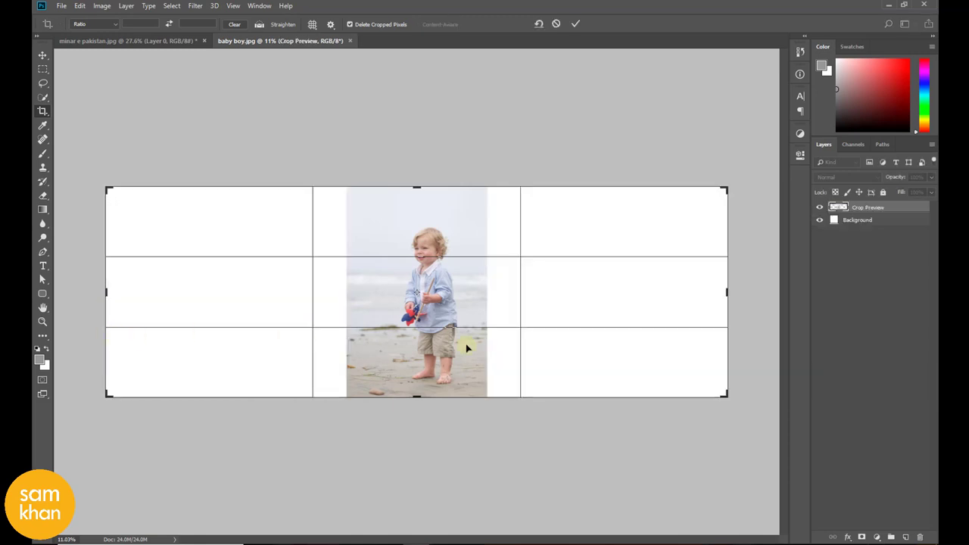
pyautogui.click(42, 55)
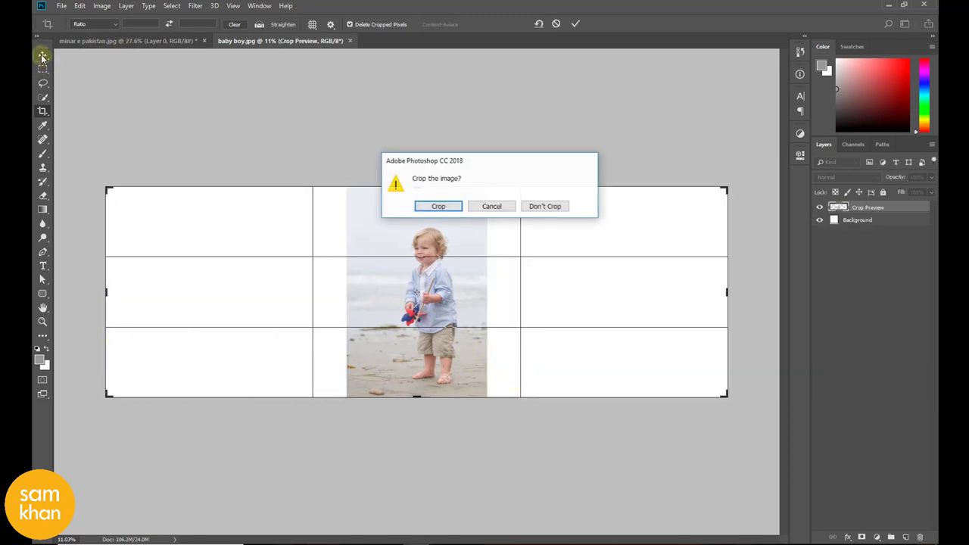
pyautogui.click(439, 207)
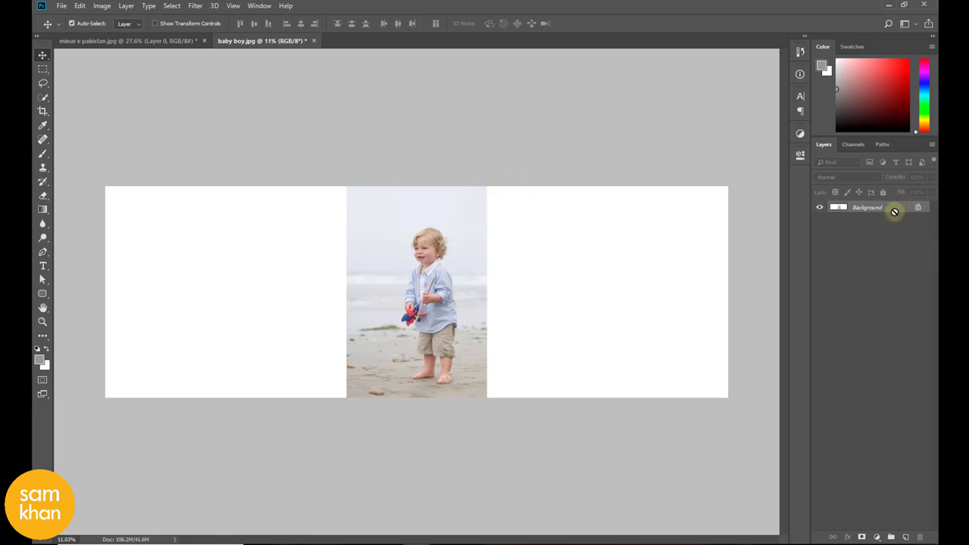
pyautogui.hotkey('ctrl', 'z')
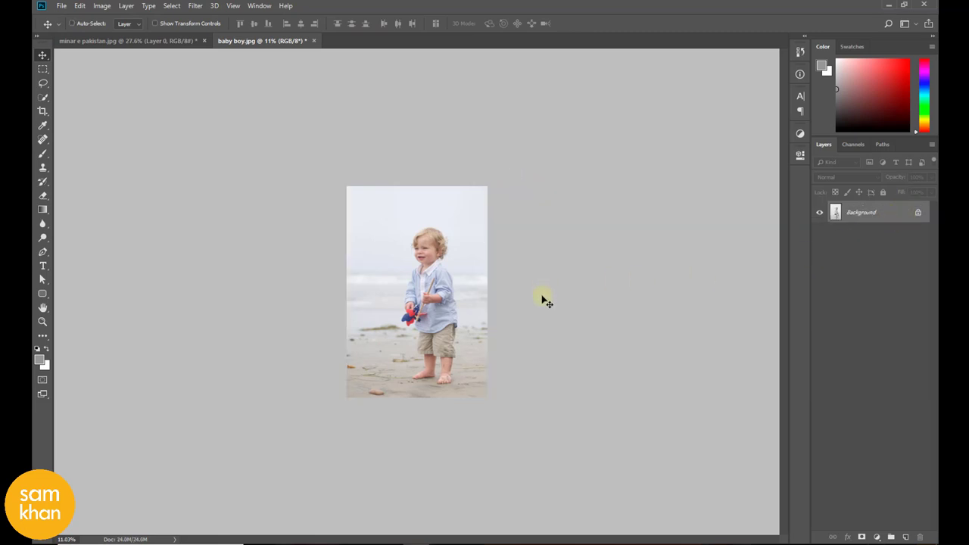
# Convert the toddler photo's Background to Layer 0 and crop the canvas wider with transparent sides
pyautogui.doubleClick(899, 216)
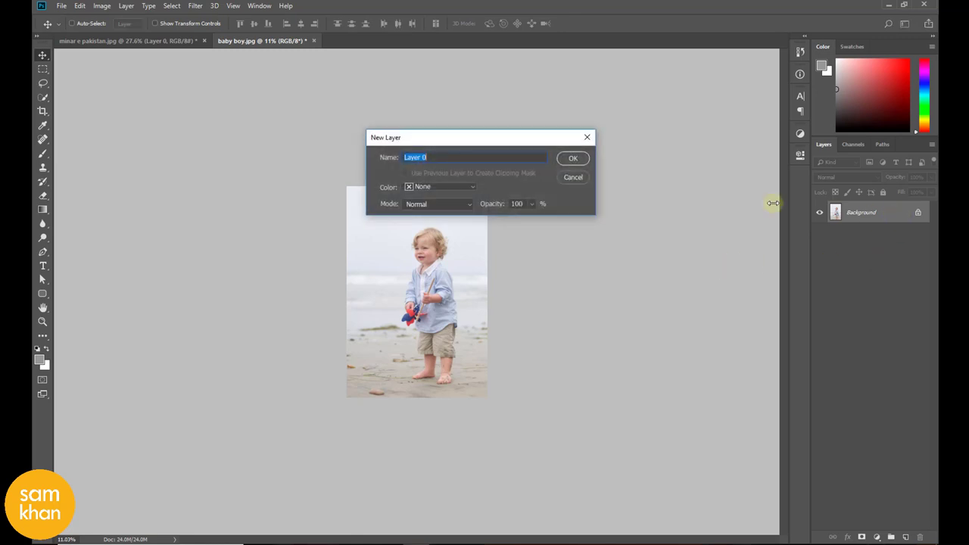
pyautogui.click(574, 159)
pyautogui.press('c')
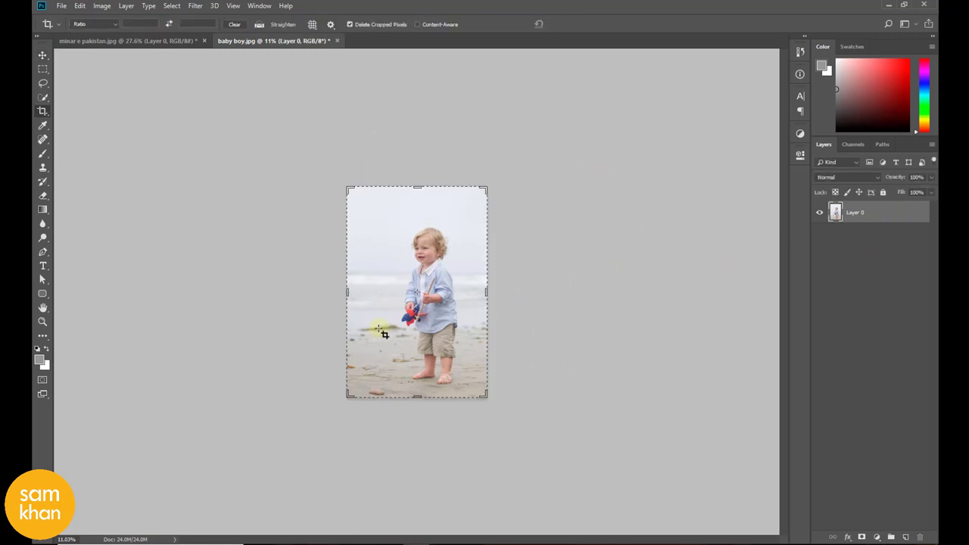
pyautogui.moveTo(346, 291); pyautogui.dragTo(88, 313)
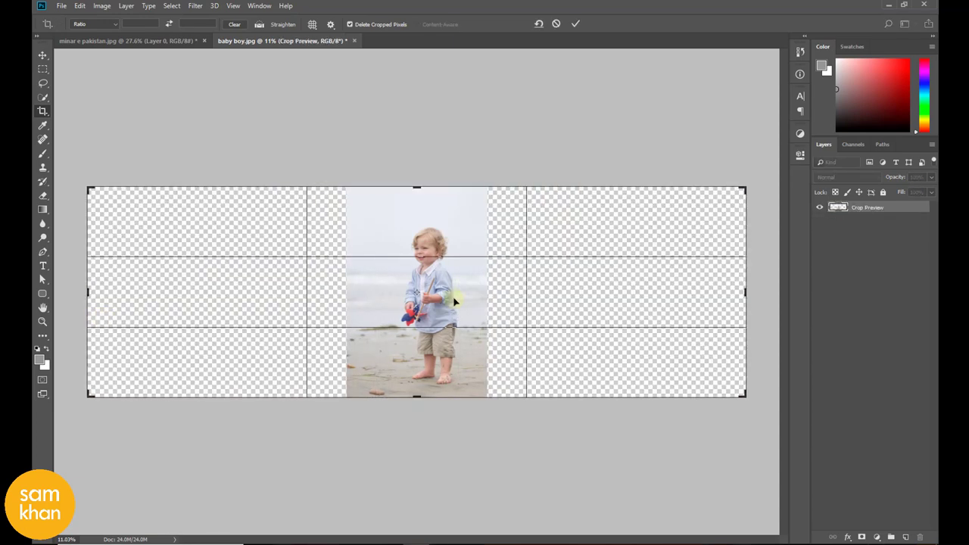
pyautogui.click(42, 55)
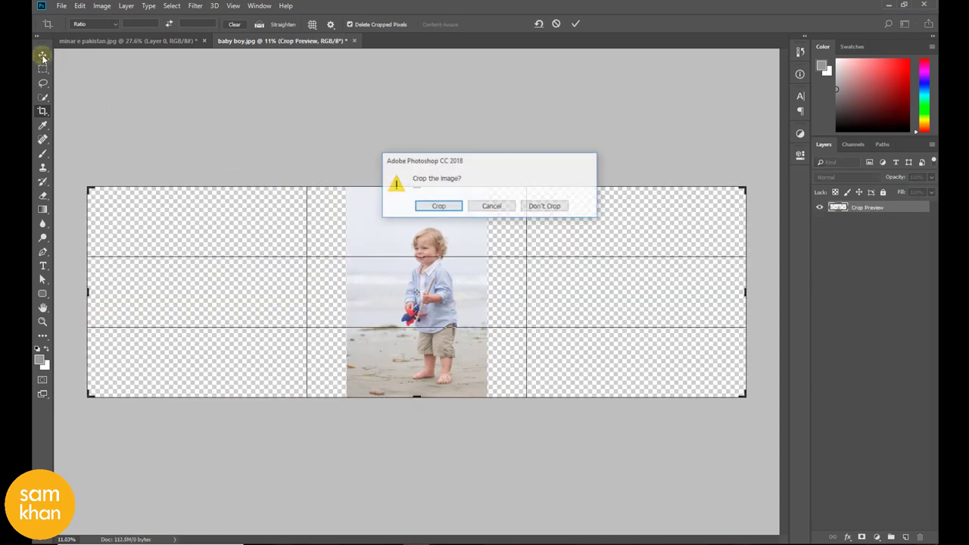
pyautogui.click(443, 206)
pyautogui.scroll(-1, 490, 319)
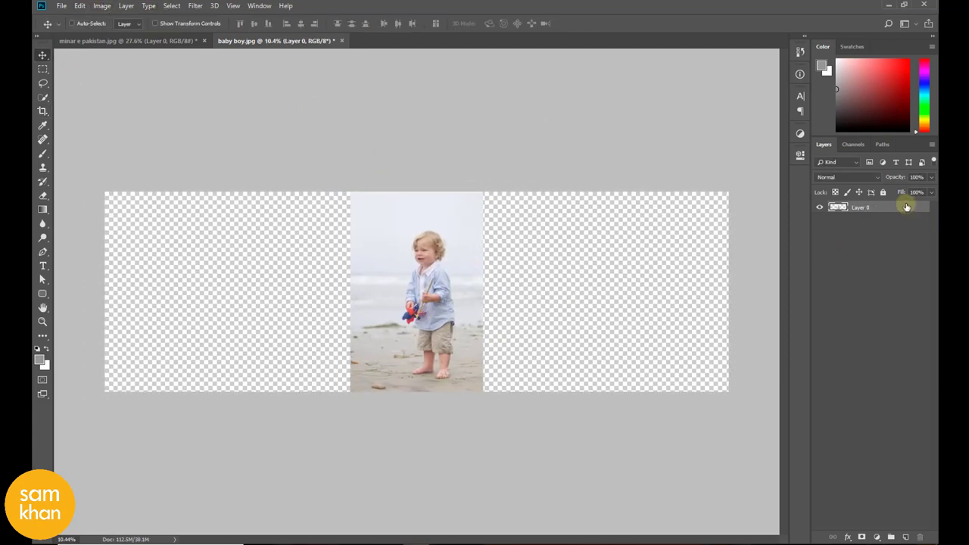
# Content-aware scale the beach photo wider to the right and left, then commit it
pyautogui.click(80, 5)
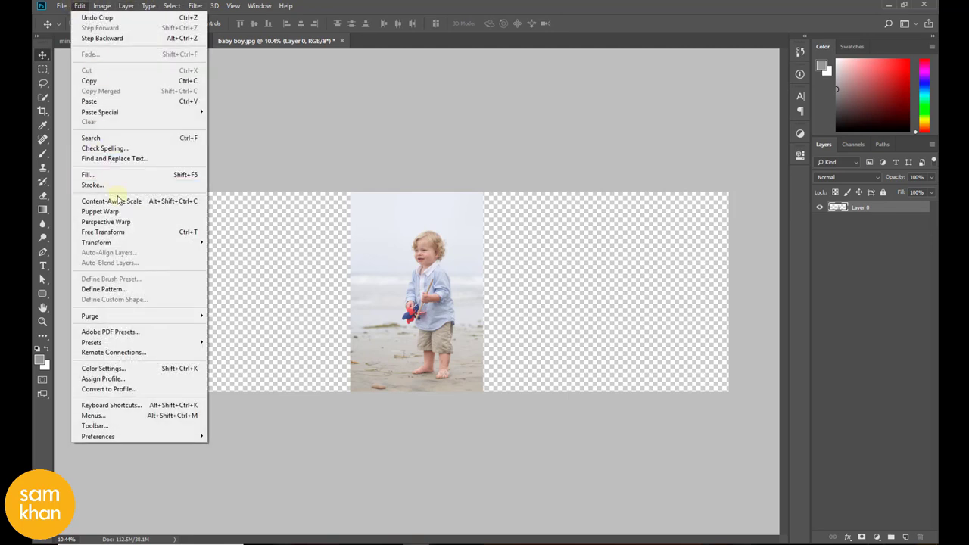
pyautogui.click(157, 203)
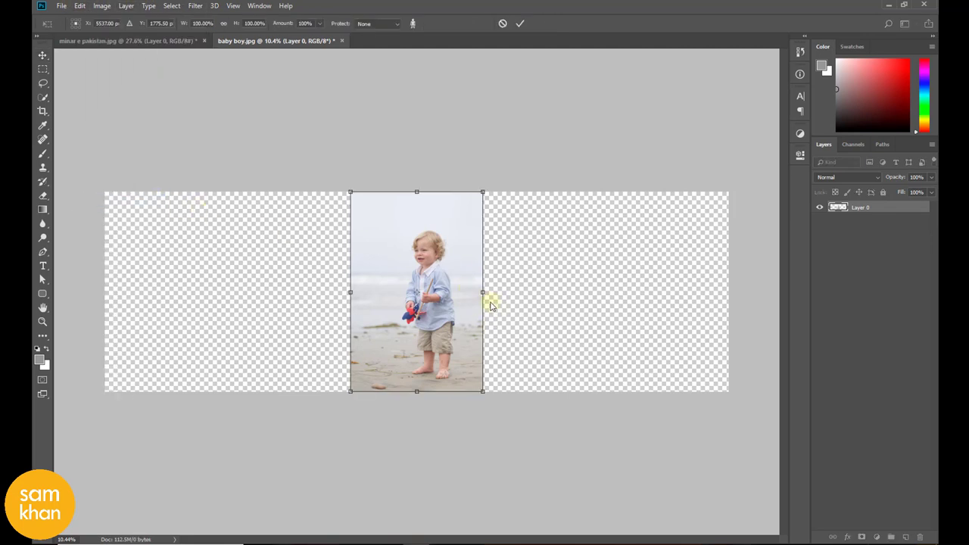
pyautogui.moveTo(484, 291); pyautogui.dragTo(604, 291)
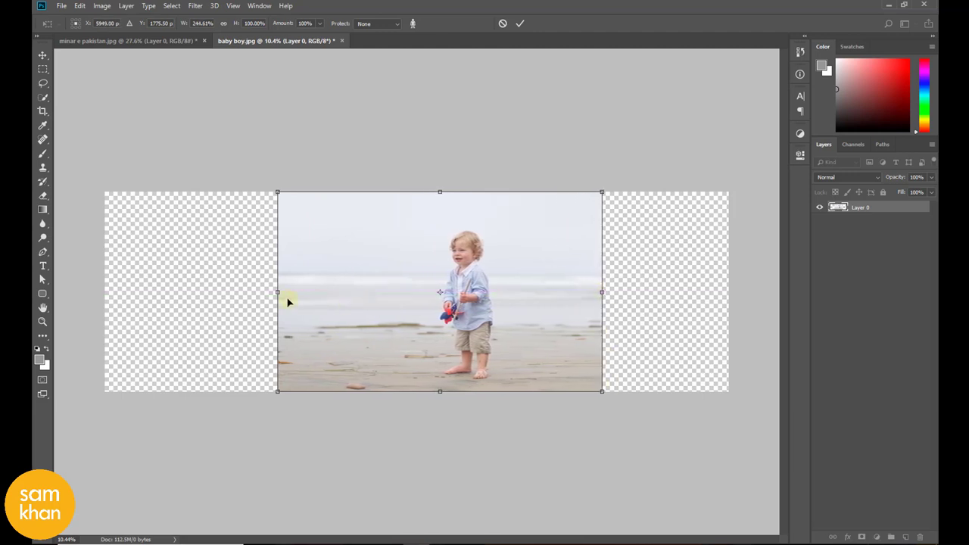
pyautogui.moveTo(274, 292); pyautogui.dragTo(236, 291)
pyautogui.click(519, 23)
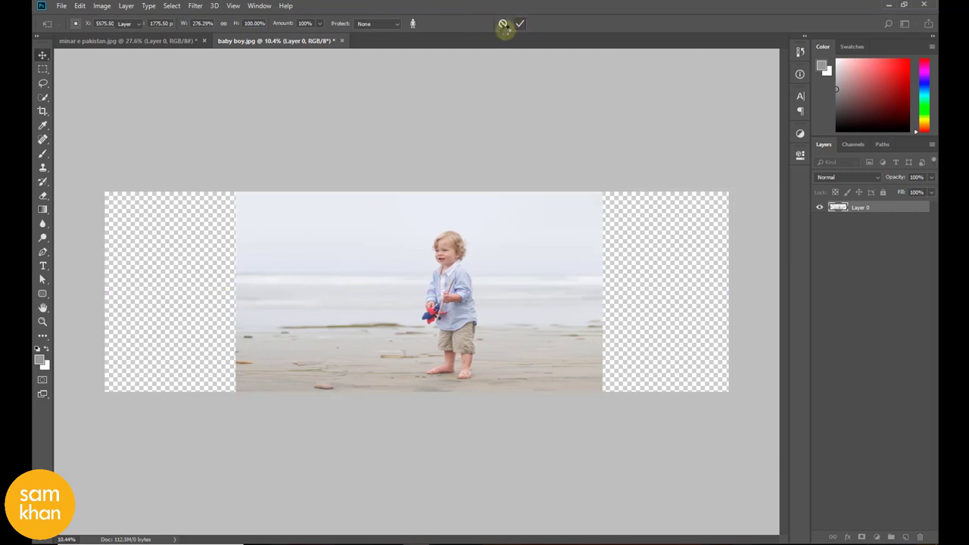
# Content-aware stretch the beach to the left canvas edge, then to the right edge
pyautogui.click(80, 5)
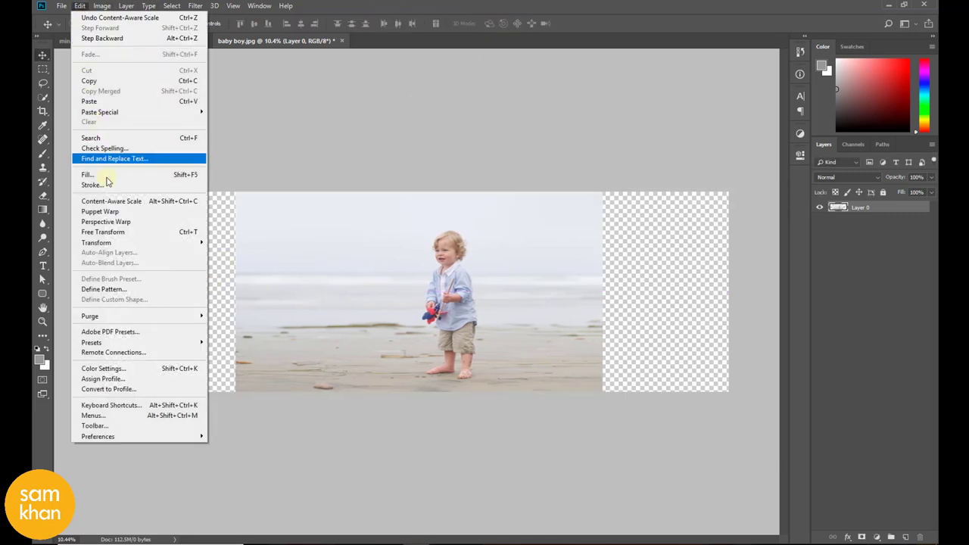
pyautogui.click(127, 202)
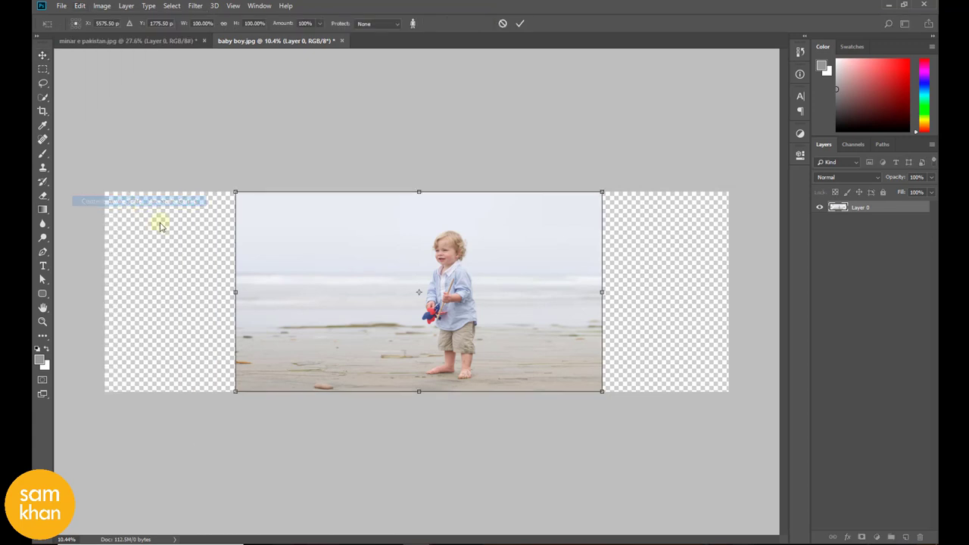
pyautogui.moveTo(234, 291); pyautogui.dragTo(104, 287)
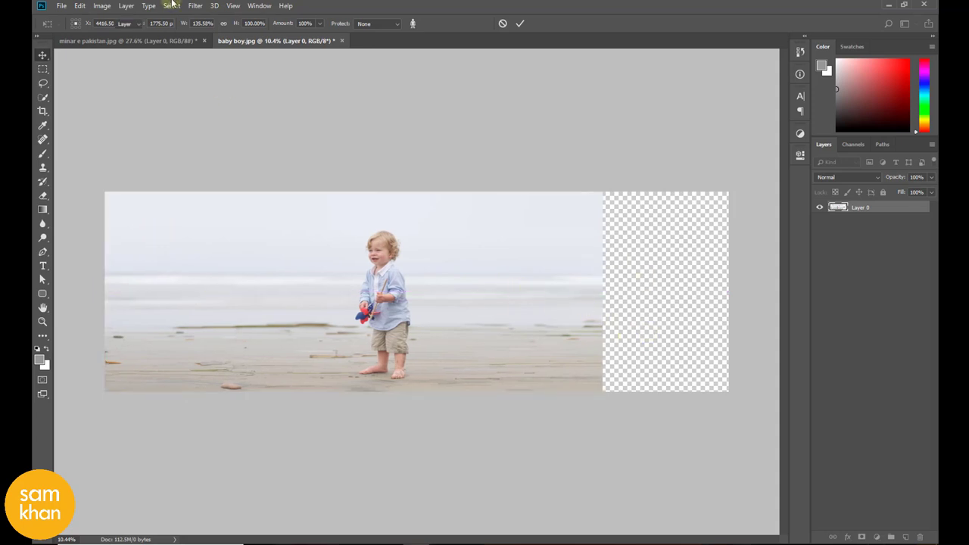
pyautogui.click(101, 6)
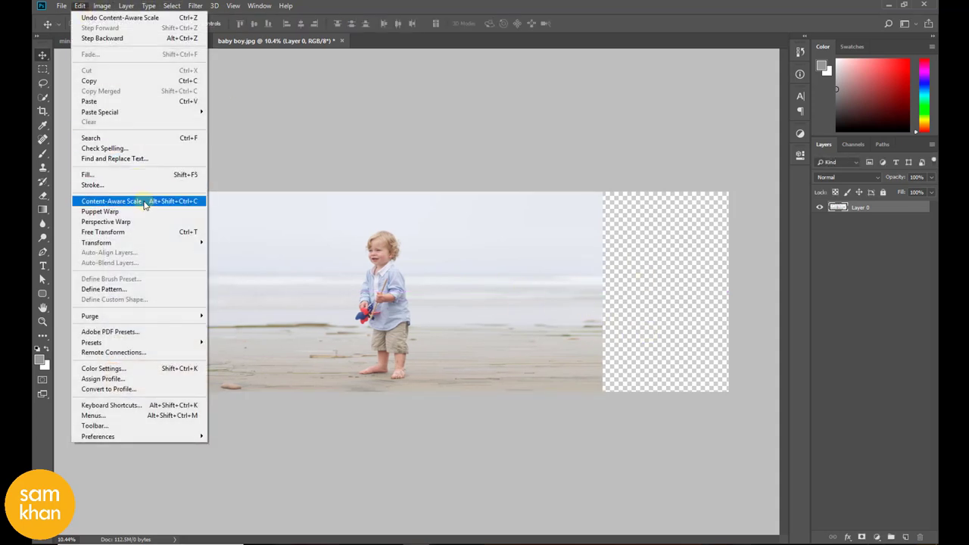
pyautogui.click(130, 200)
pyautogui.moveTo(602, 291); pyautogui.dragTo(727, 295)
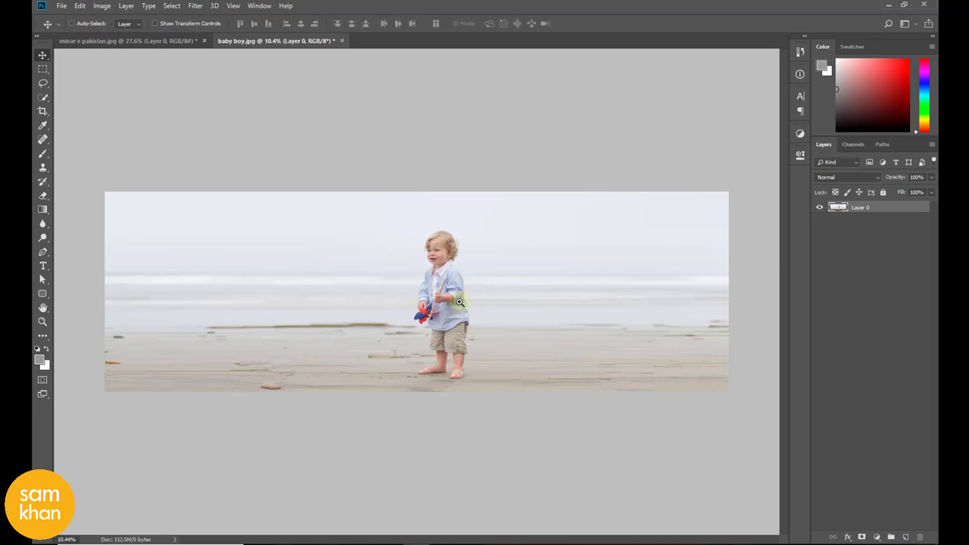
pyautogui.moveTo(469, 303)
pyautogui.mouseDown()
pyautogui.moveTo(498, 315)
pyautogui.moveTo(564, 308)
pyautogui.moveTo(435, 326)
pyautogui.mouseUp()
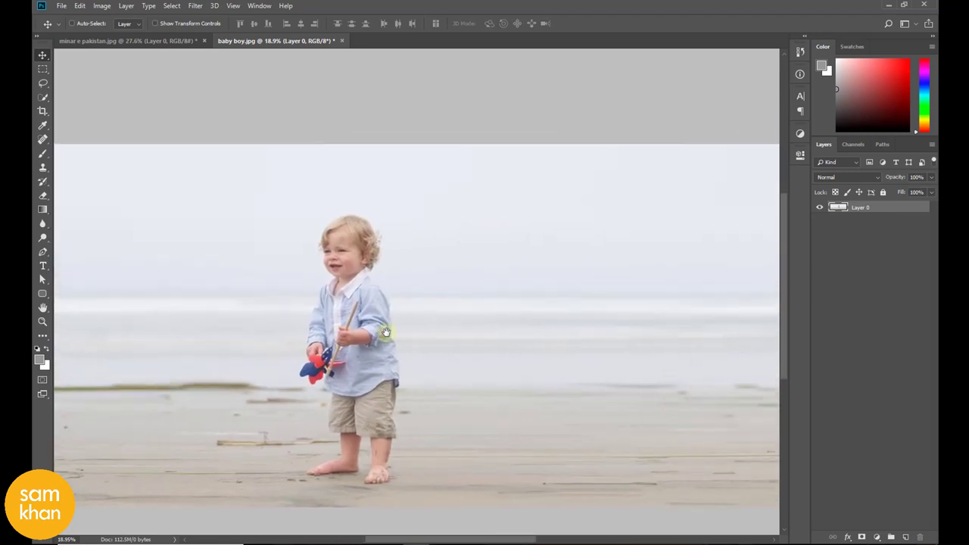
pyautogui.scroll(-2, 435, 325)
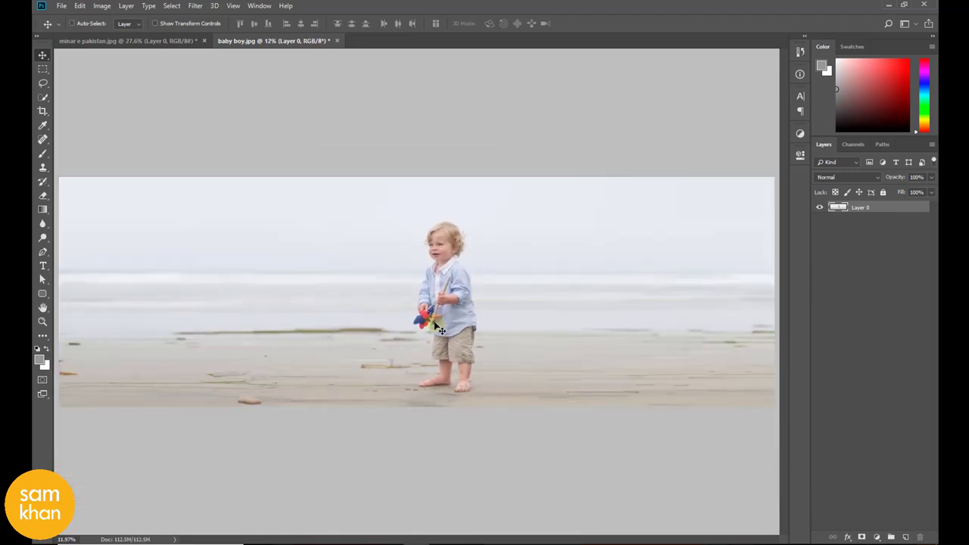